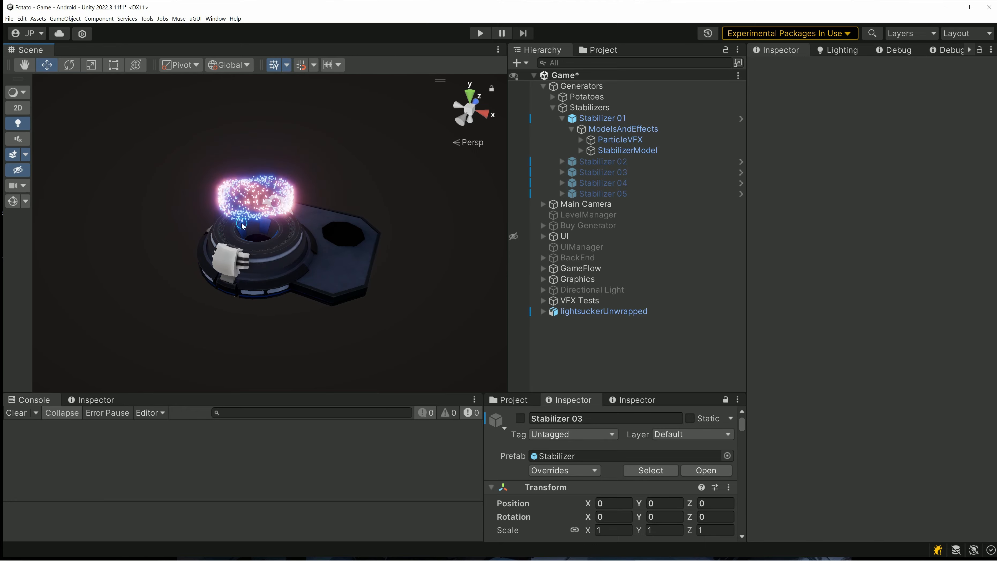
- Select ParticleVFX under Stabilizer 01 and review its VFX Controller settings and animated values
scroll(246, 222, up, 2)
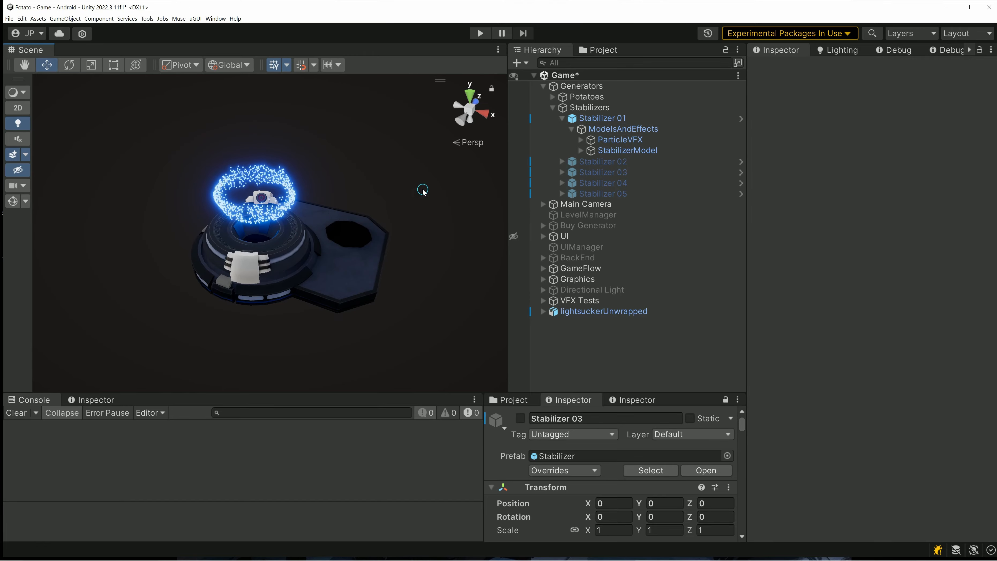
click(657, 138)
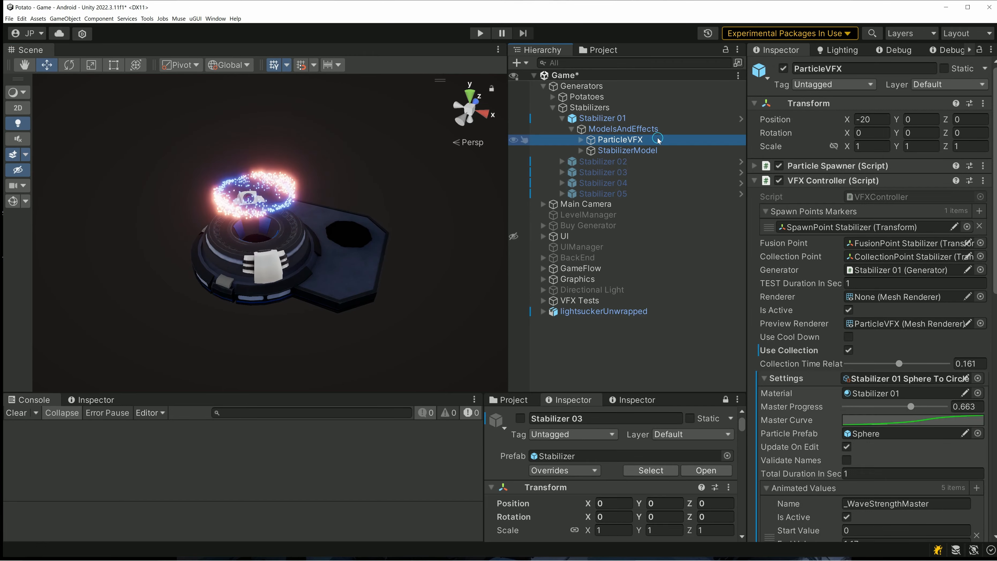
scroll(807, 292, down, 3)
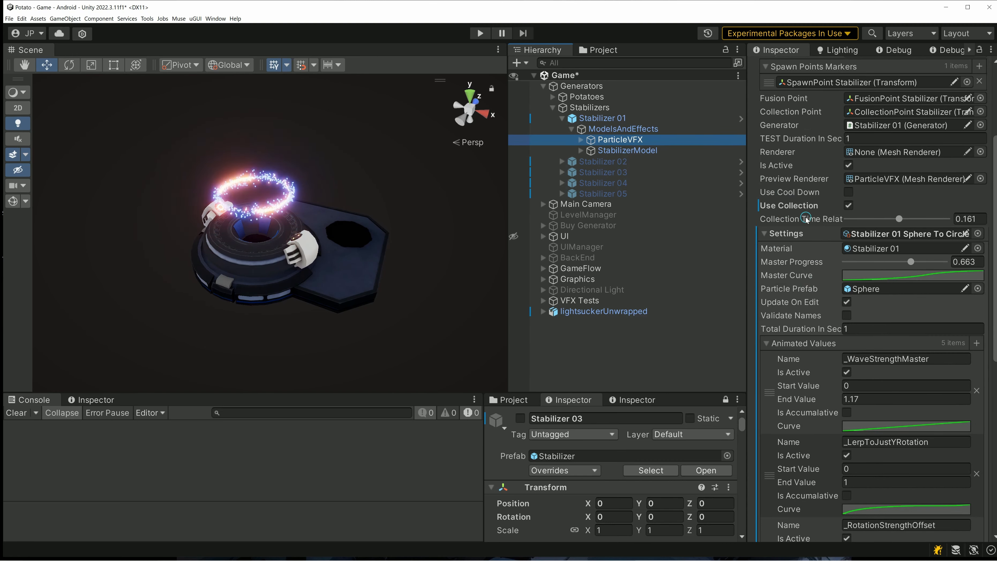
scroll(865, 274, up, 1)
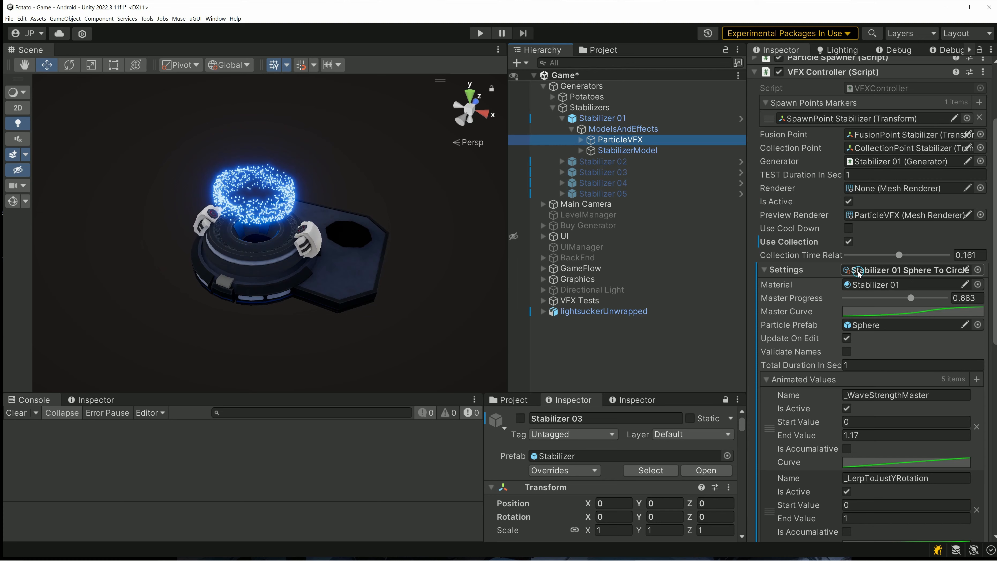
scroll(859, 273, down, 4)
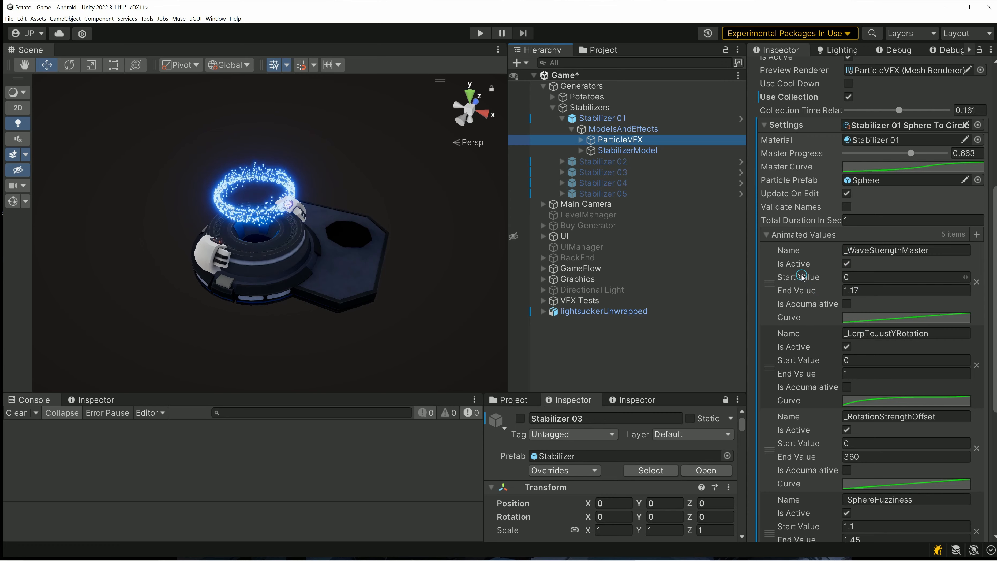
scroll(930, 213, up, 2)
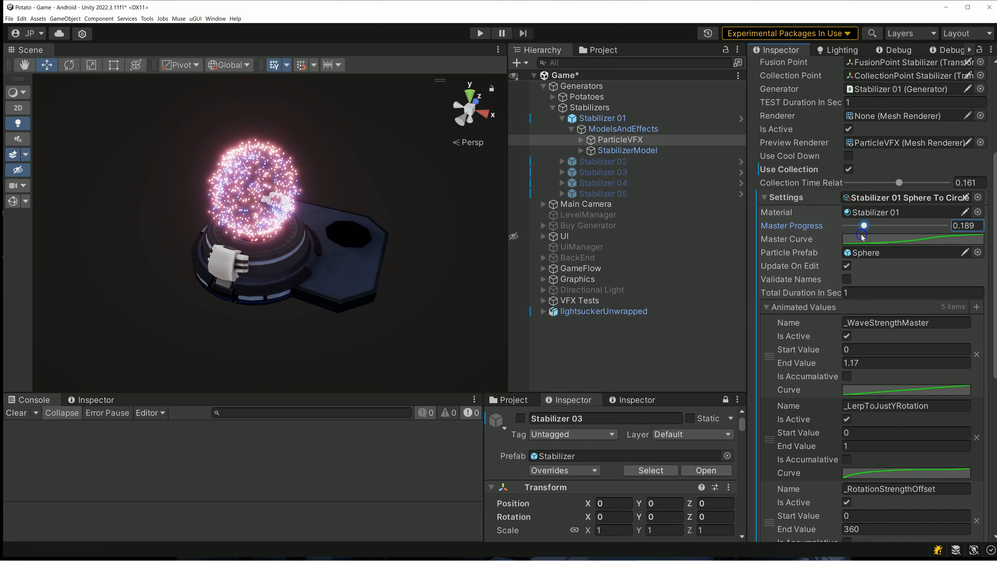
- Scrub Master Progress of the Stabilizer 01 effect to 0.405 and review the animated values it drives
mouse_move(873, 235)
mouse_down()
mouse_move(887, 237)
mouse_move(867, 234)
mouse_up()
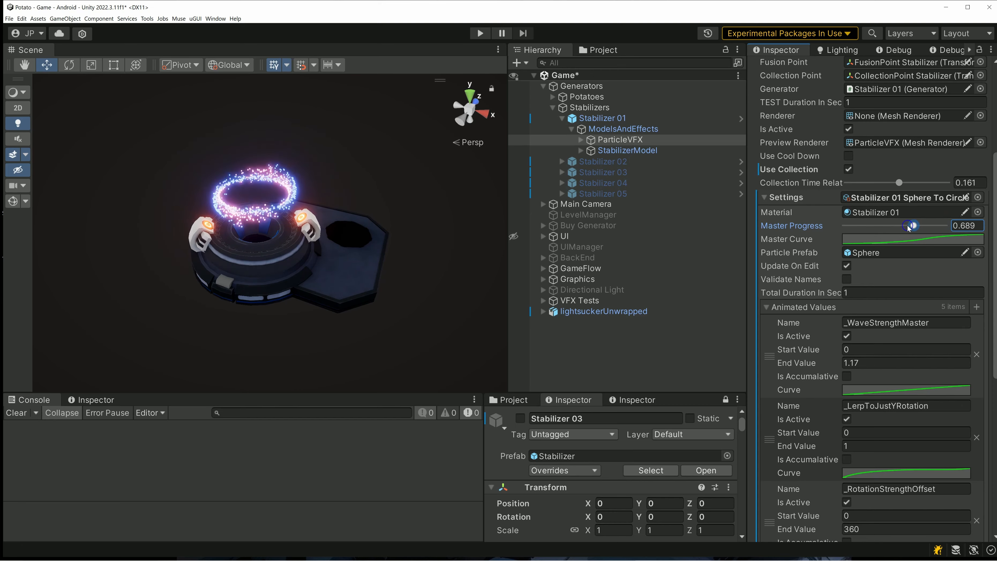
scroll(932, 377, down, 3)
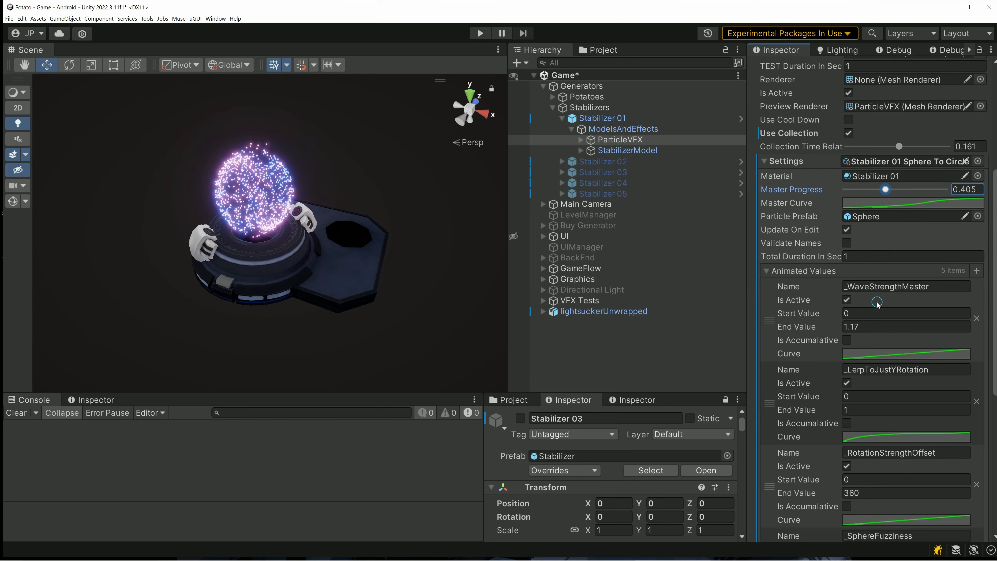
scroll(870, 234, up, 6)
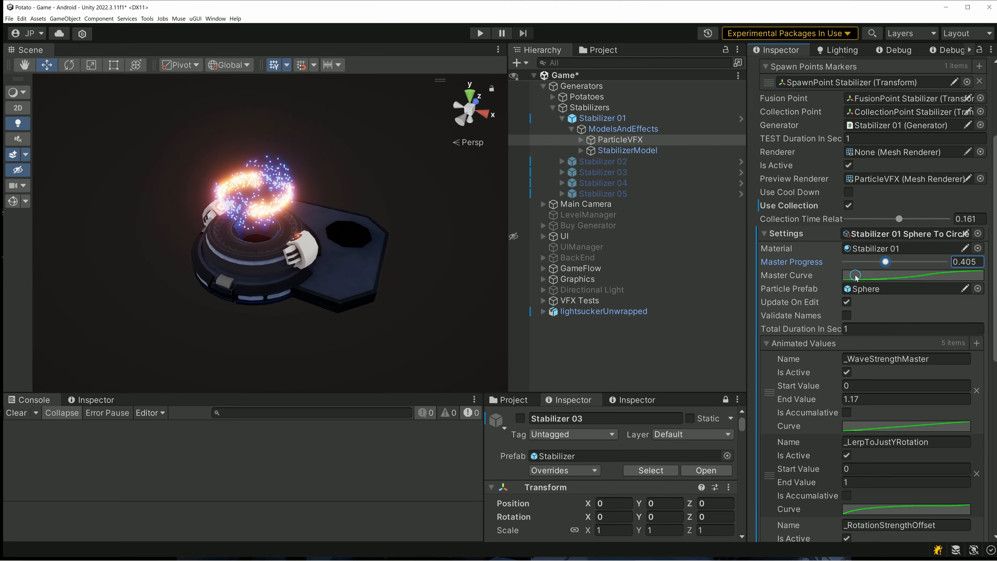
scroll(857, 276, down, 12)
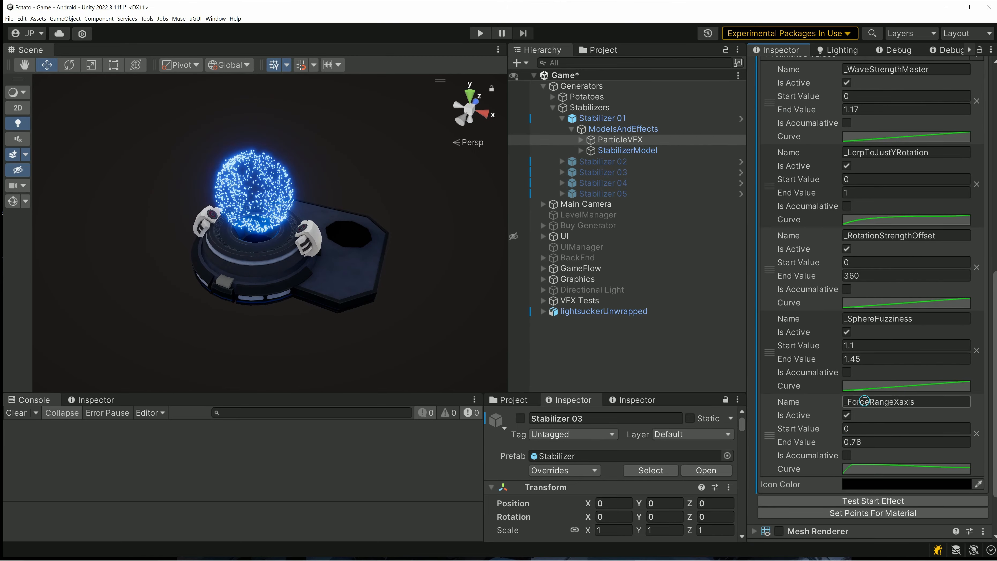
scroll(865, 401, up, 9)
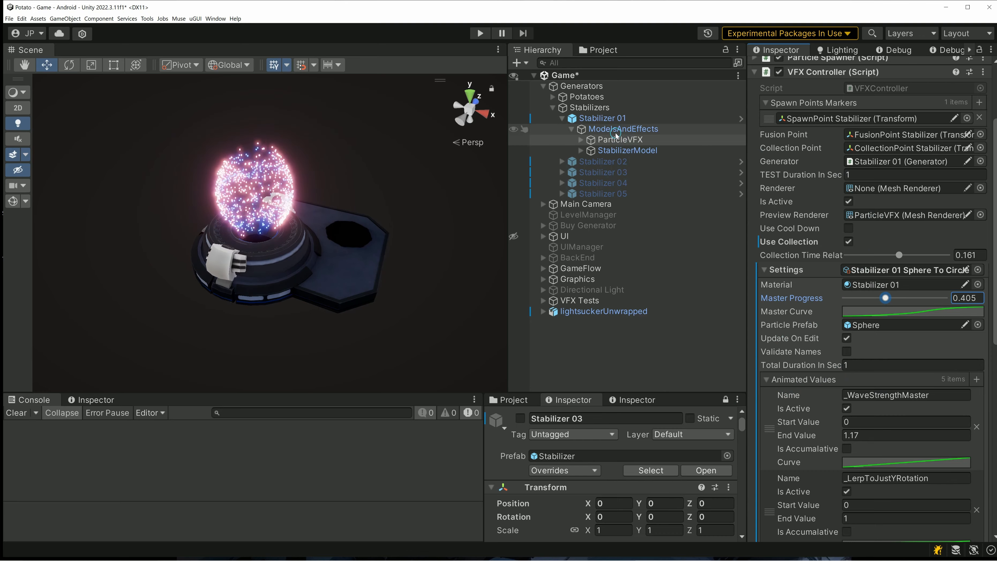
- Deactivate Stabilizer 01 and activate Stabilizer 03 in the scene
click(603, 117)
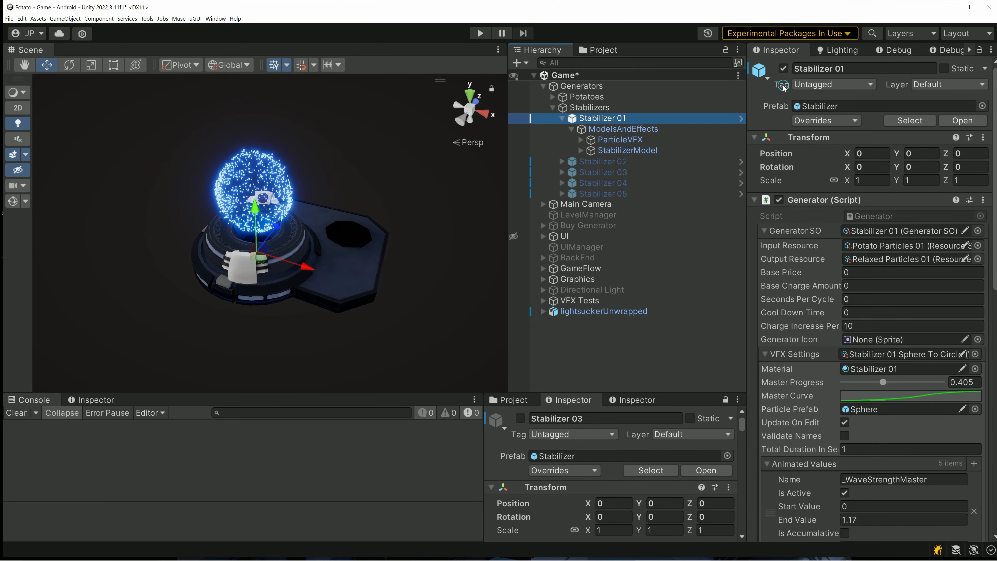
click(784, 69)
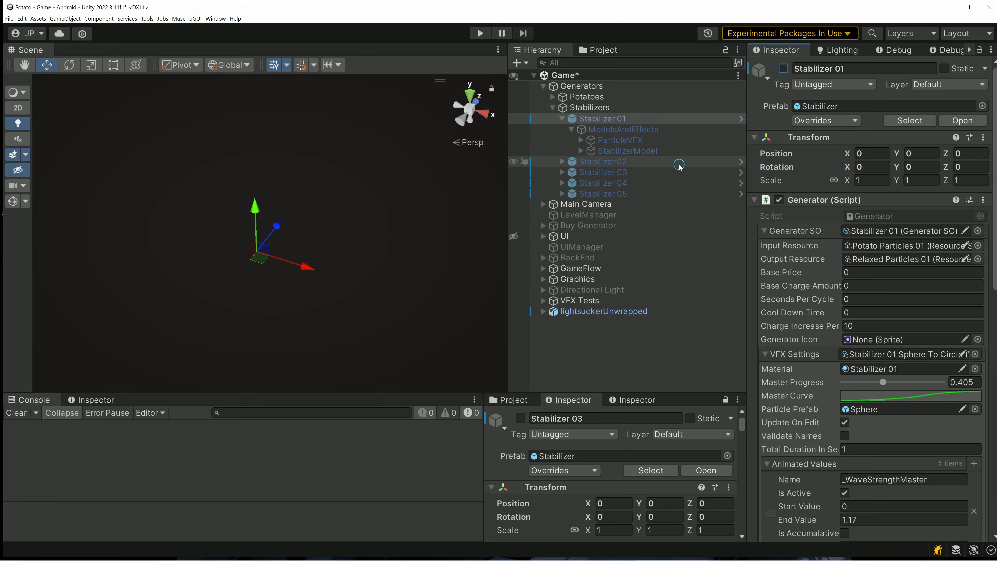
click(641, 166)
click(625, 171)
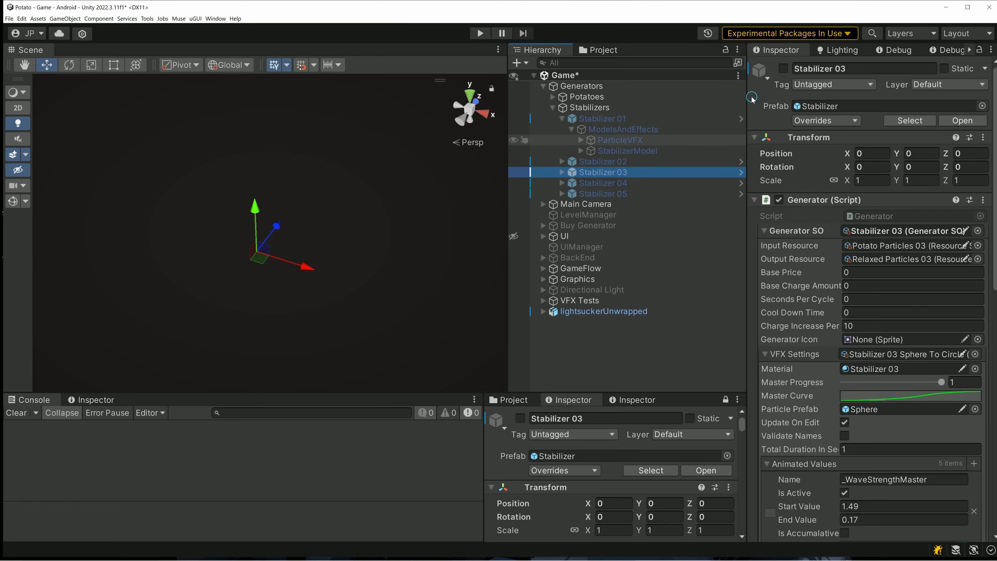
click(785, 71)
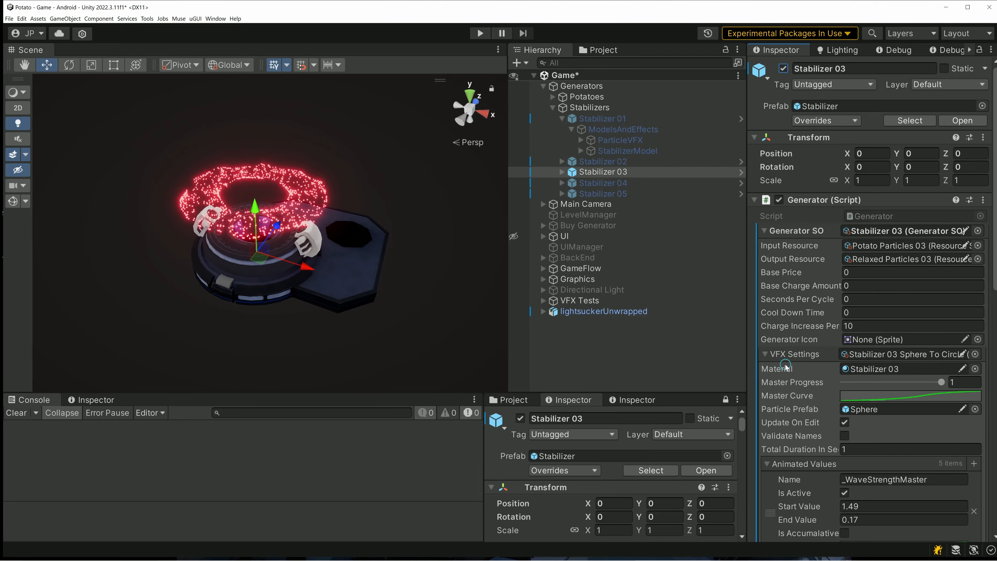
- Enlarge the second inspector and show the Stabilizer 03 material in it alongside the generator's settings
scroll(657, 461, down, 3)
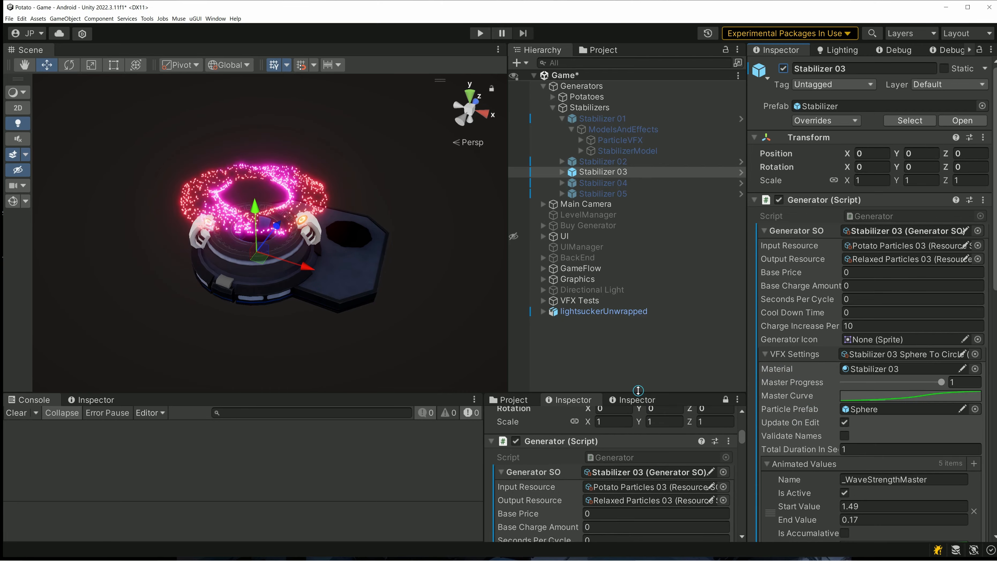
drag(638, 390, 639, 313)
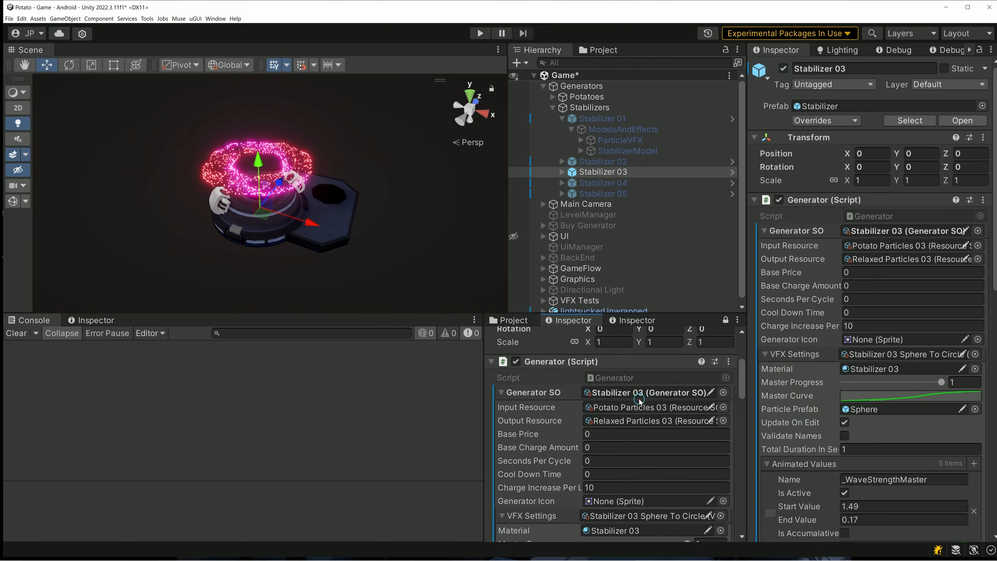
scroll(639, 400, up, 3)
scroll(641, 408, down, 8)
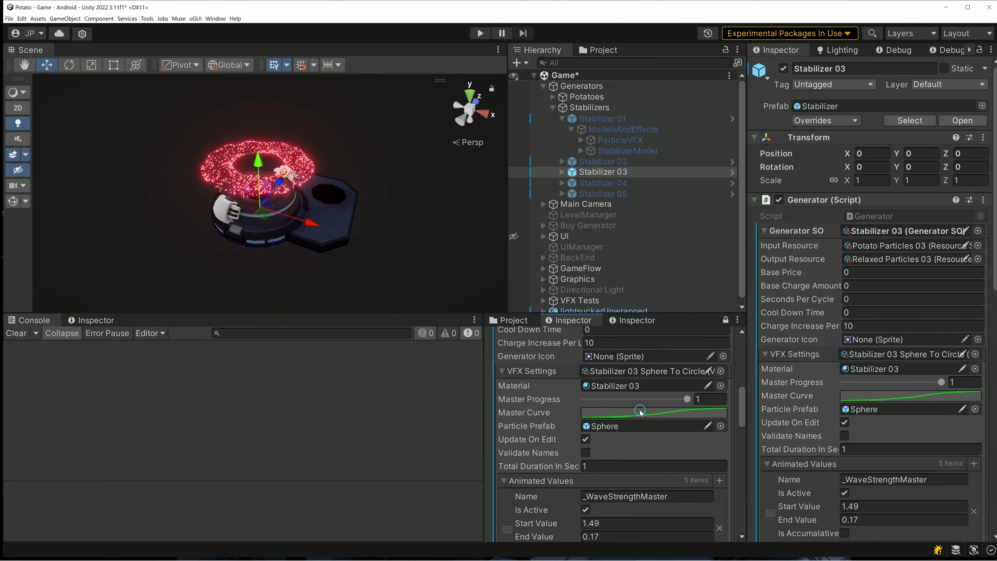
scroll(640, 410, up, 8)
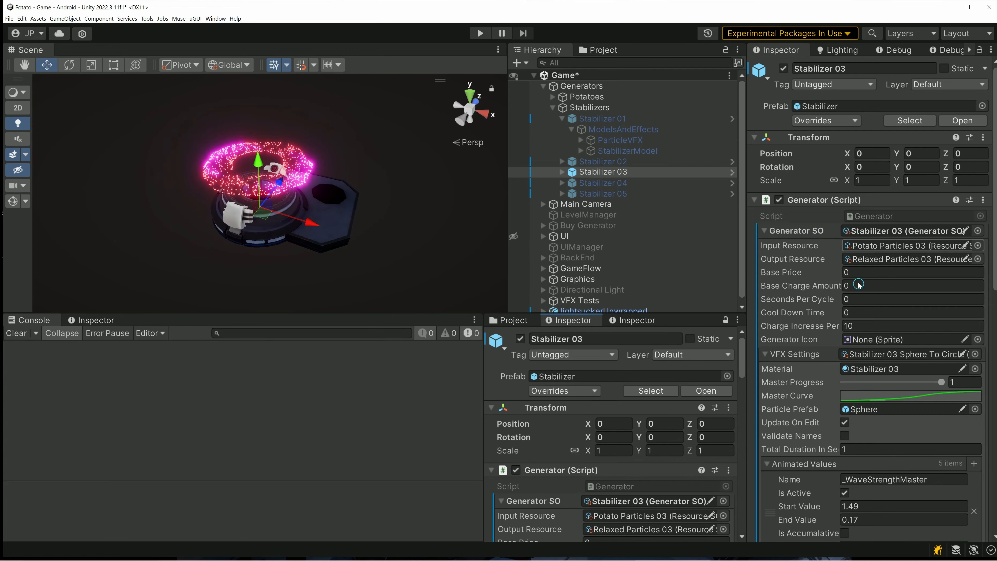
click(868, 371)
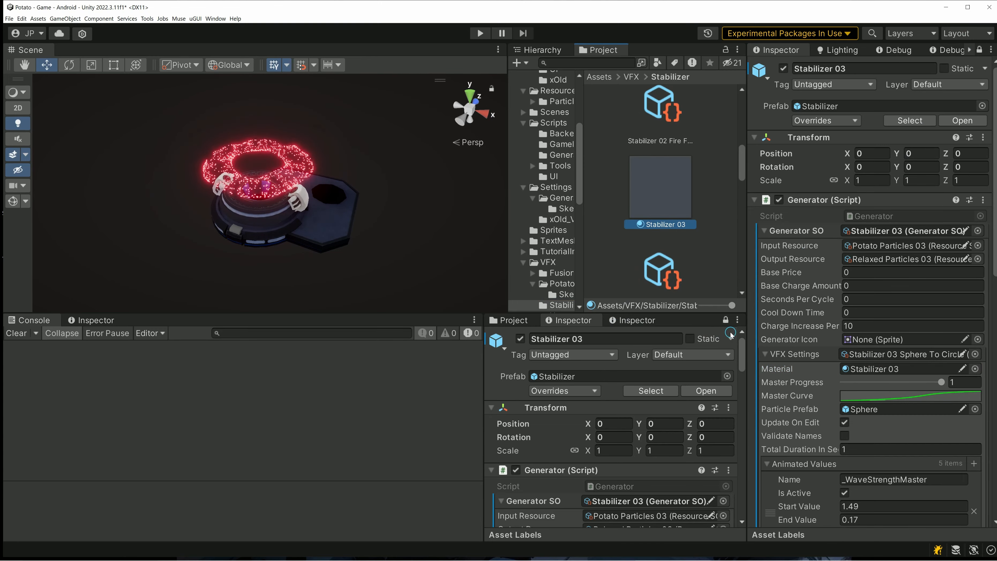
click(723, 320)
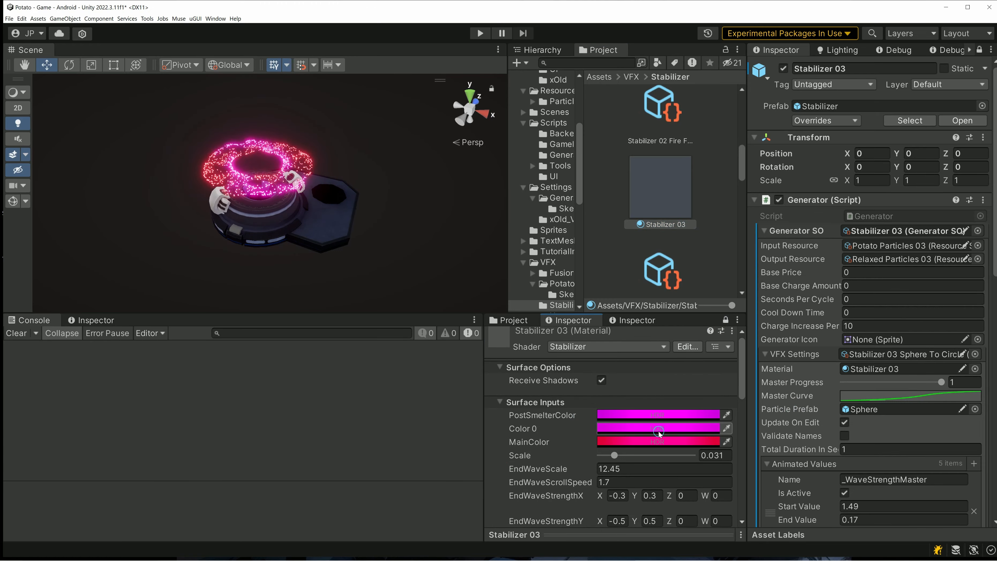
- Change the Stabilizer 03 material's MainColor to green, RGB 0, 191, 5
click(643, 441)
drag(703, 358, 685, 242)
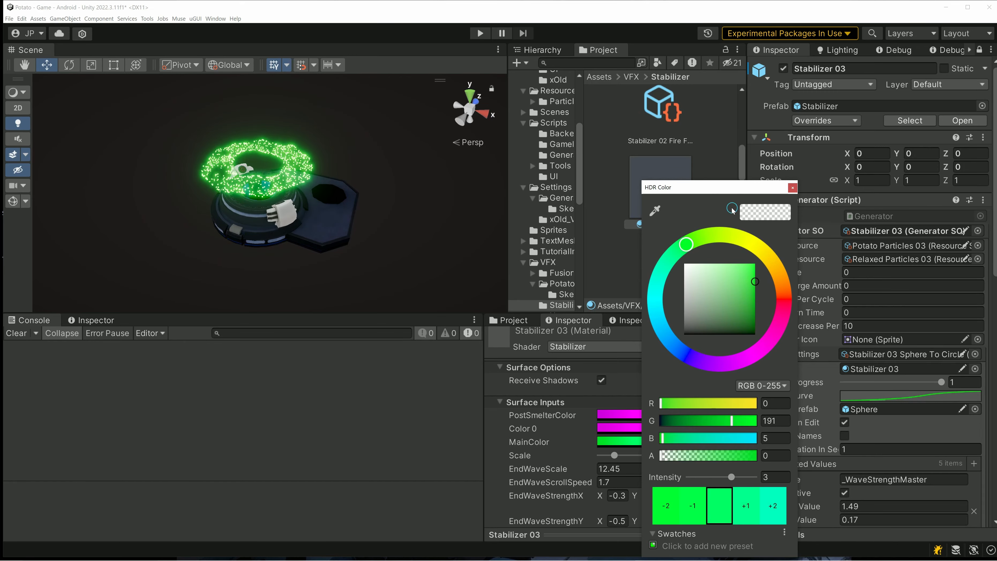
click(792, 189)
- Change the material's Color 0 to cyan, RGB 0, 138, 191, with intensity 3.1
click(661, 428)
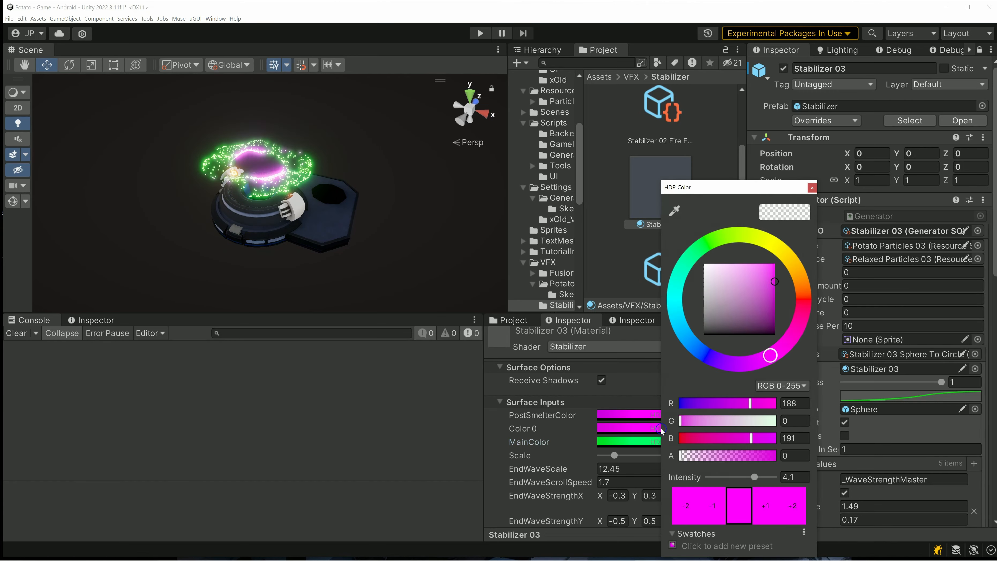
drag(696, 346, 673, 318)
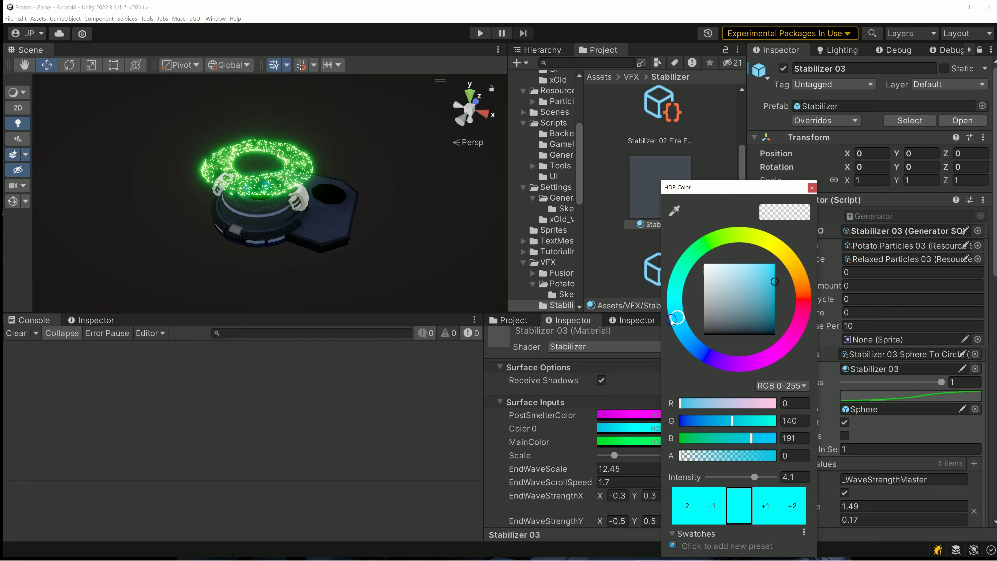
click(709, 509)
click(810, 187)
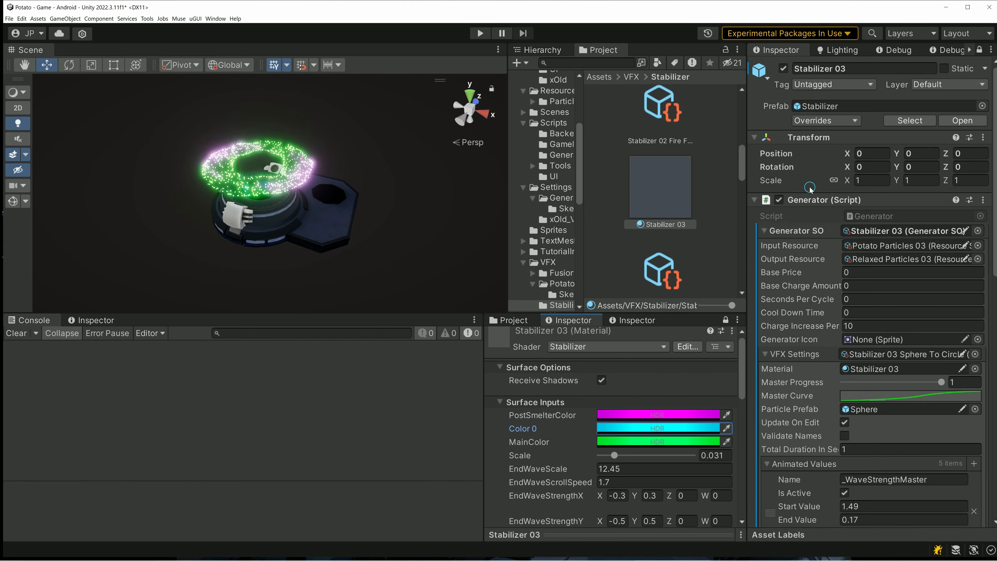
- Change the material's PostSmelterColor to cyan
click(658, 414)
drag(689, 336, 673, 295)
drag(750, 308, 781, 277)
click(813, 189)
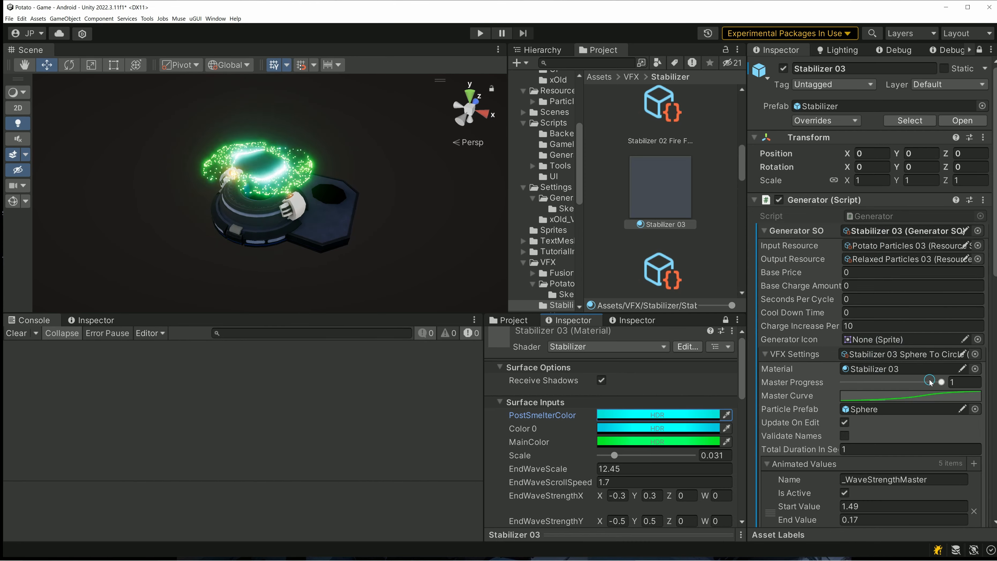
- Set the End Value of the _LerpToJustYRotation animated value to 0.73 in Stabilizer 03's VFX settings
scroll(930, 380, down, 3)
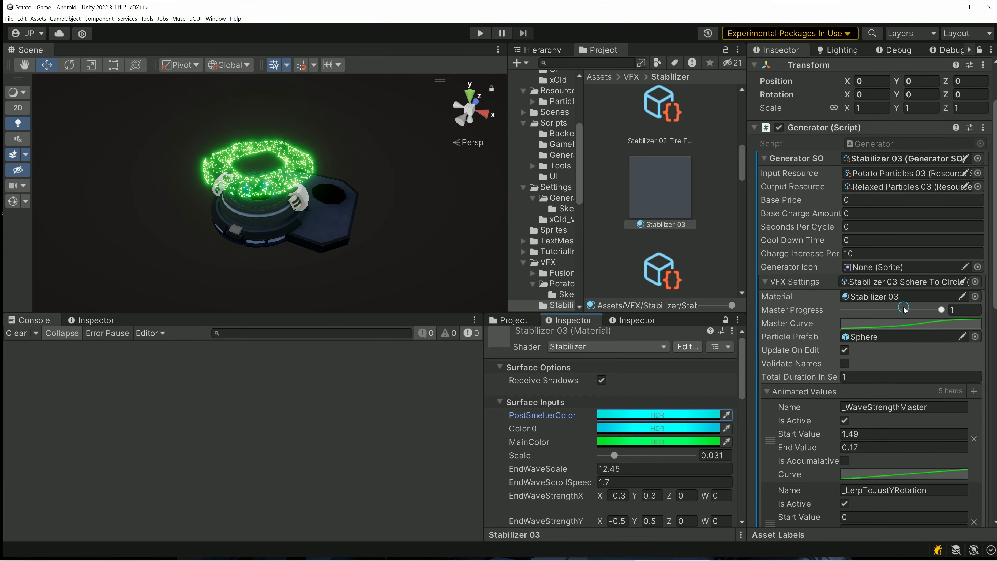
scroll(899, 347, down, 1)
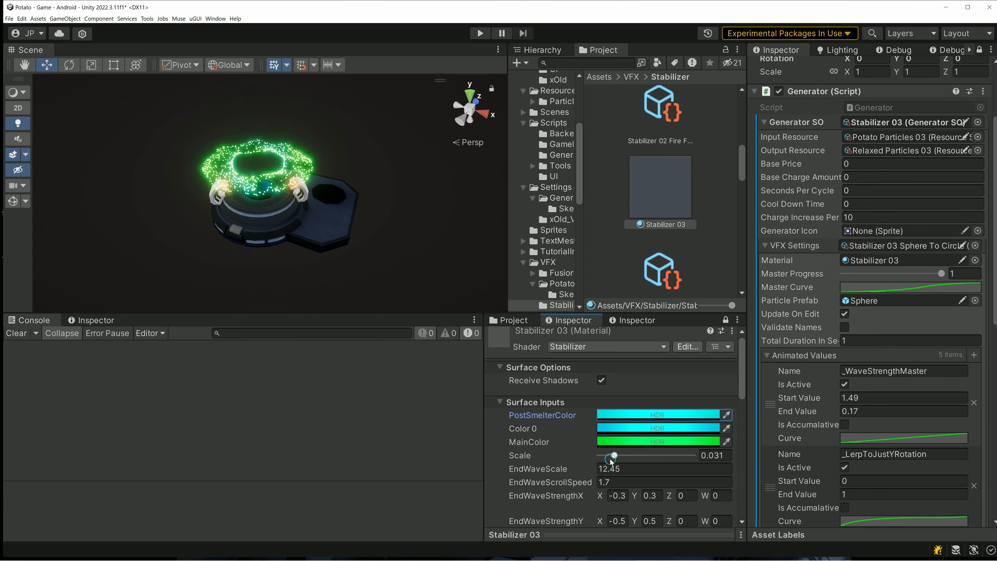
scroll(610, 458, down, 3)
scroll(851, 439, down, 3)
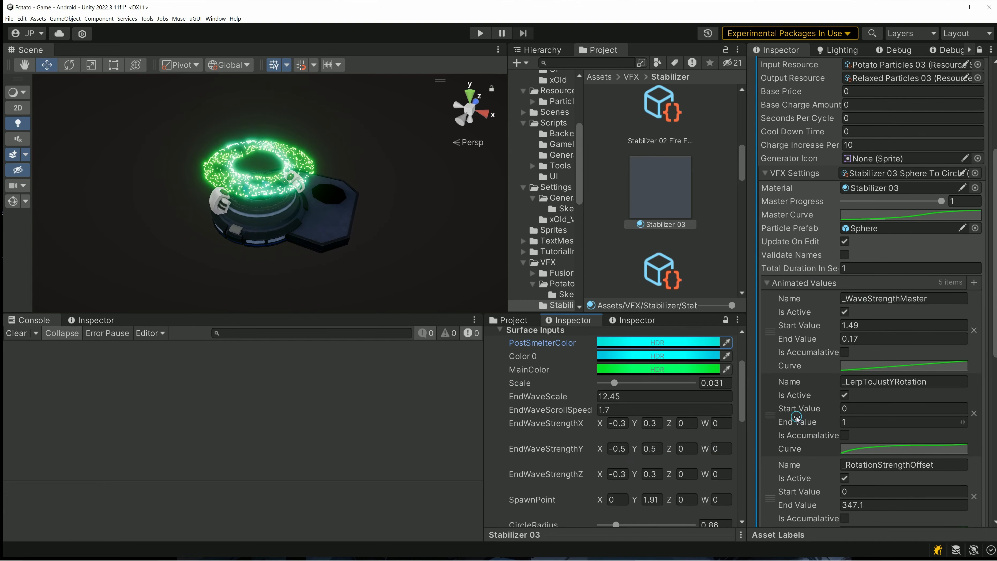
drag(800, 423, 791, 420)
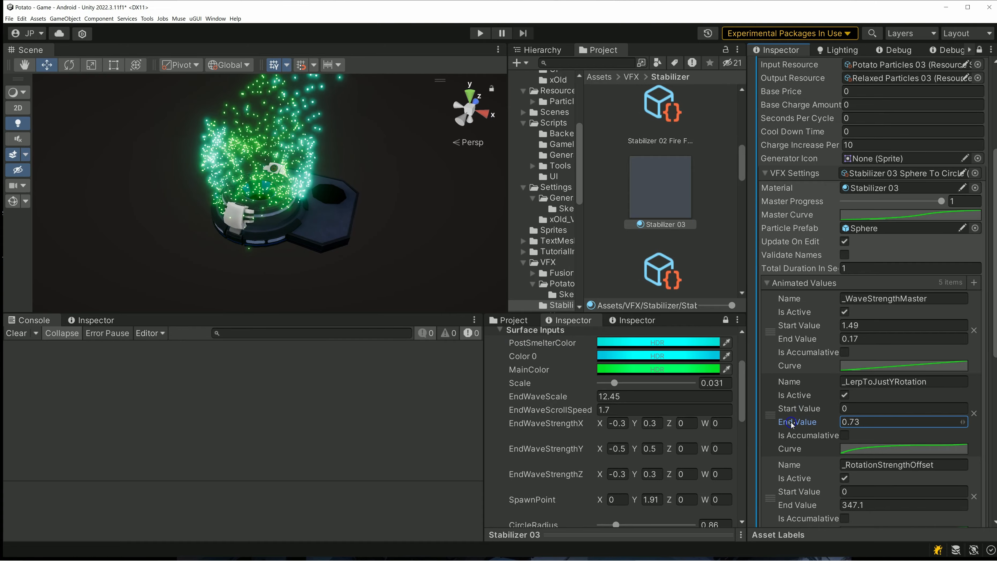
- Reduce the Stabilizer 03 material's SphereRadius to 0.19 and its CircleRadius to 0.53
scroll(824, 391, down, 2)
scroll(668, 426, up, 1)
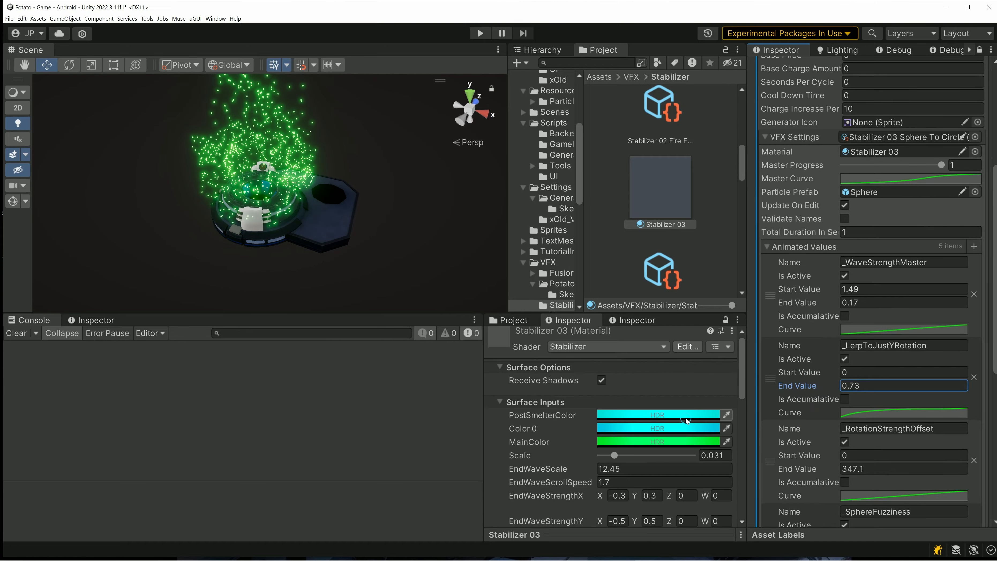
scroll(669, 426, down, 4)
scroll(669, 426, down, 2)
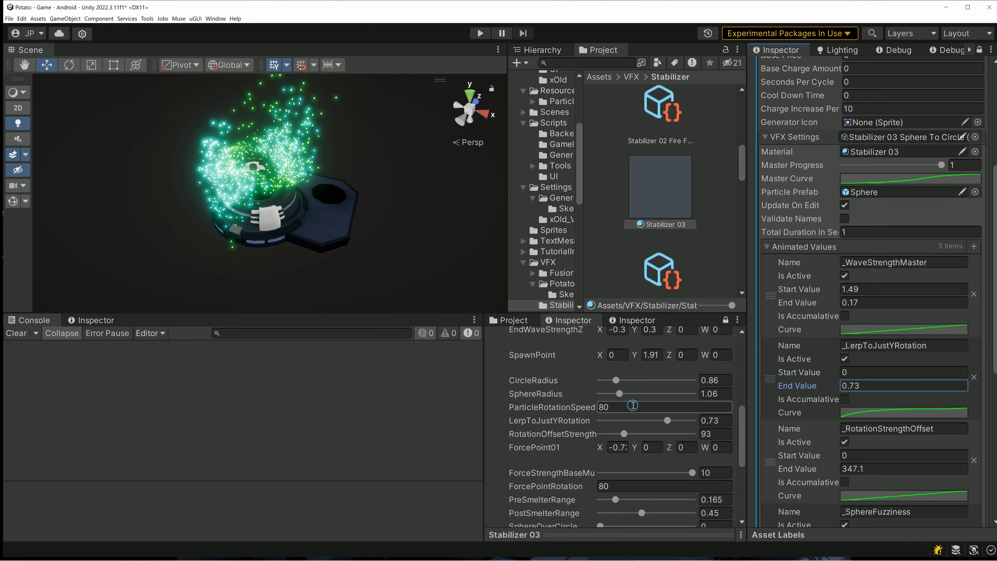
mouse_move(620, 393)
mouse_down()
mouse_move(604, 393)
mouse_move(613, 381)
mouse_up()
click(617, 380)
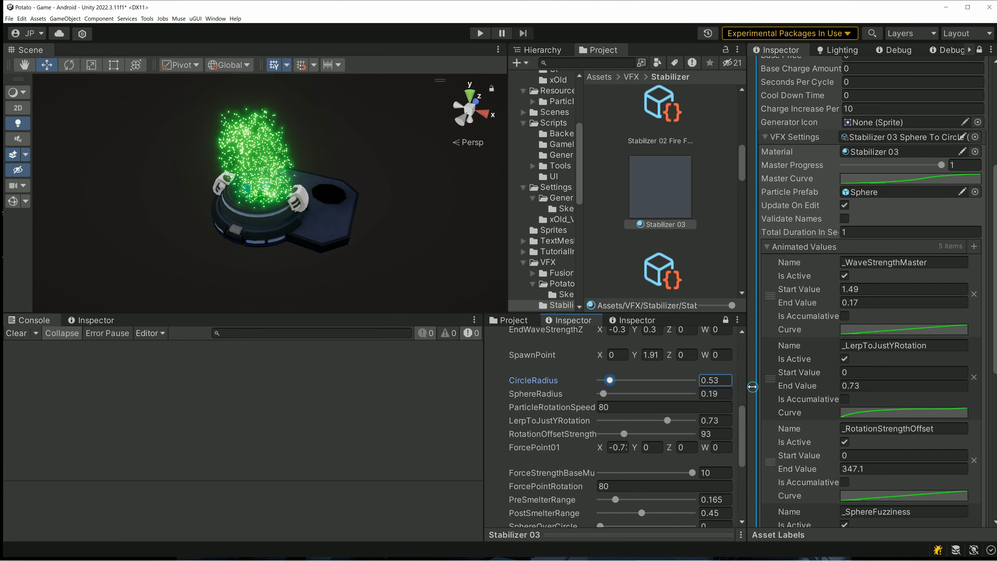
- Scrub Stabilizer 03's Master Progress to 0.632 to preview the reshaped effect
drag(940, 166, 904, 176)
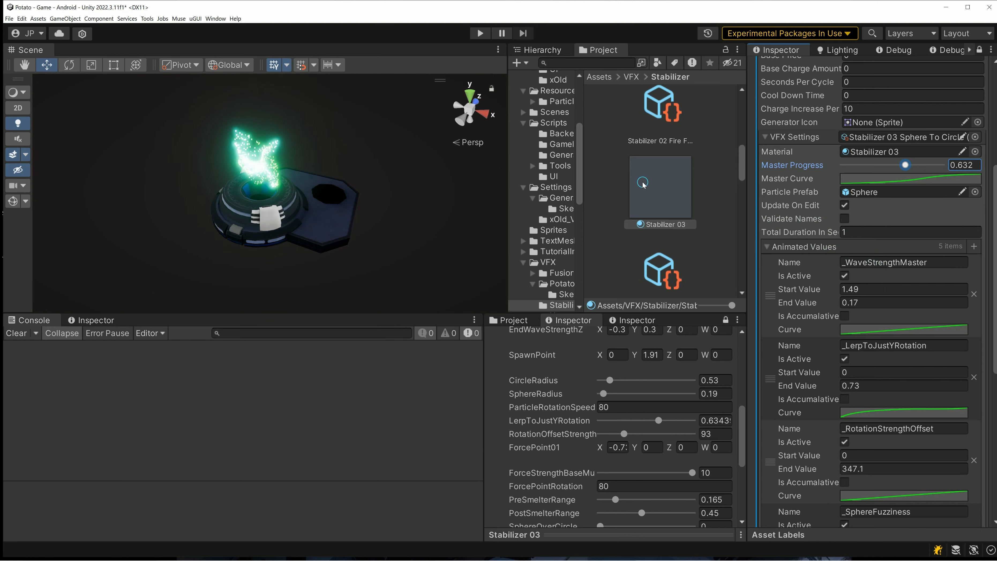
scroll(824, 226, up, 6)
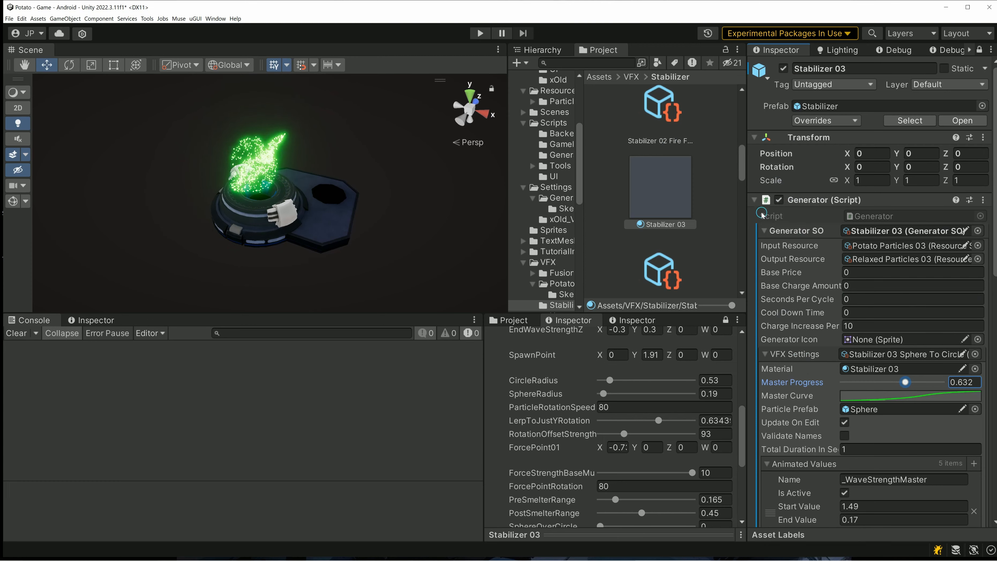
- Unlock the Inspector and deactivate the Stabilizers group in the scene hierarchy
scroll(761, 214, down, 5)
scroll(837, 164, up, 3)
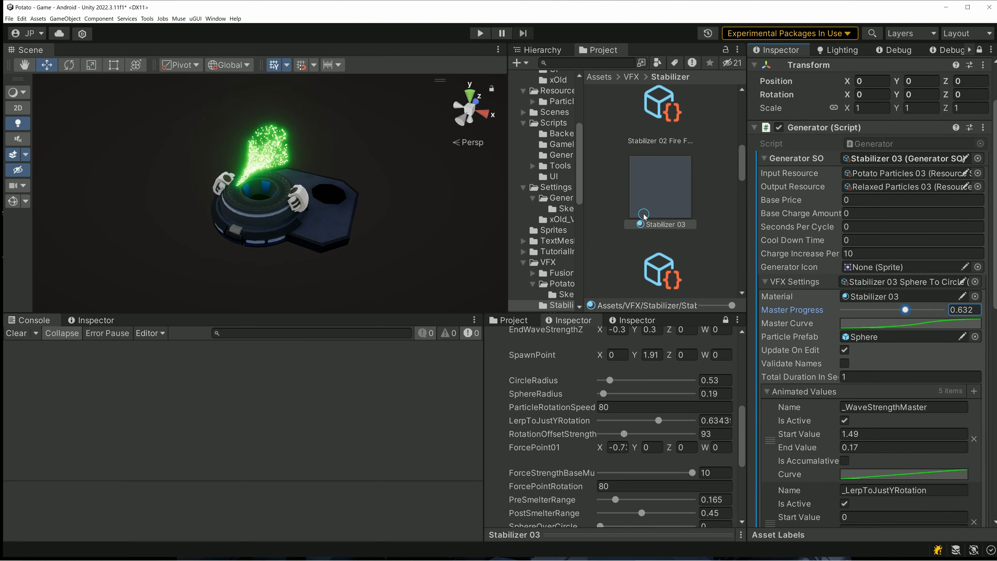
scroll(544, 167, up, 5)
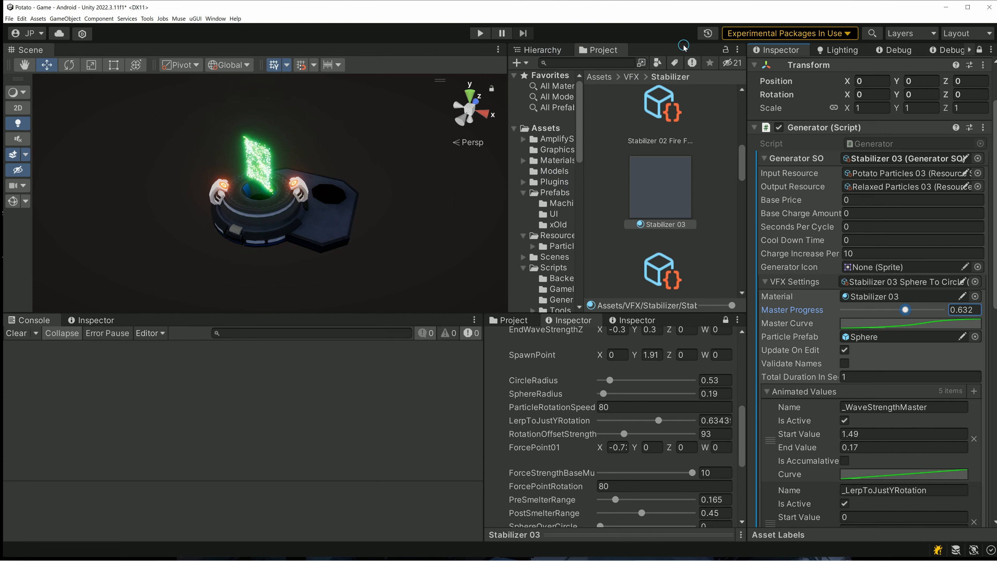
click(538, 49)
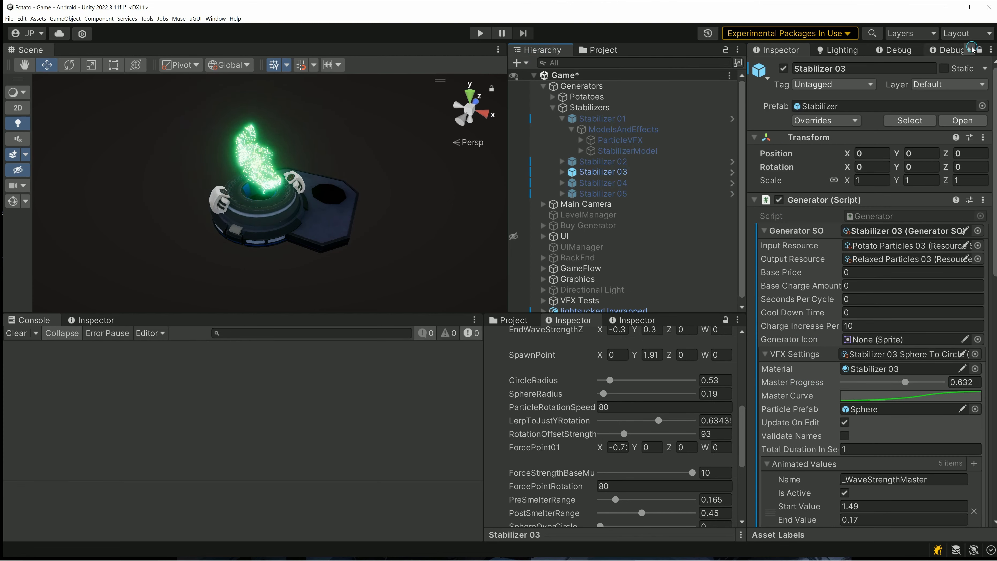
click(979, 50)
click(616, 96)
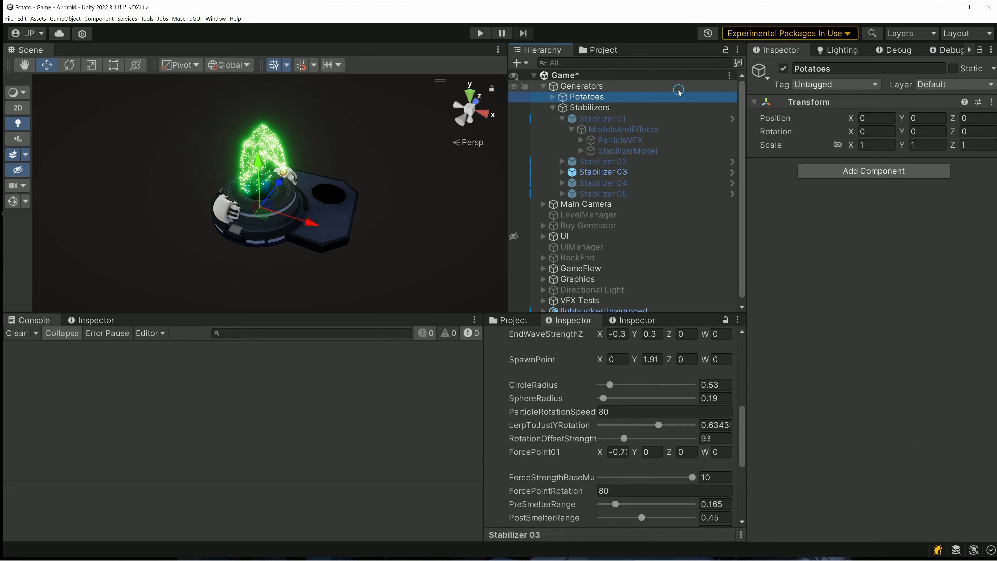
click(599, 108)
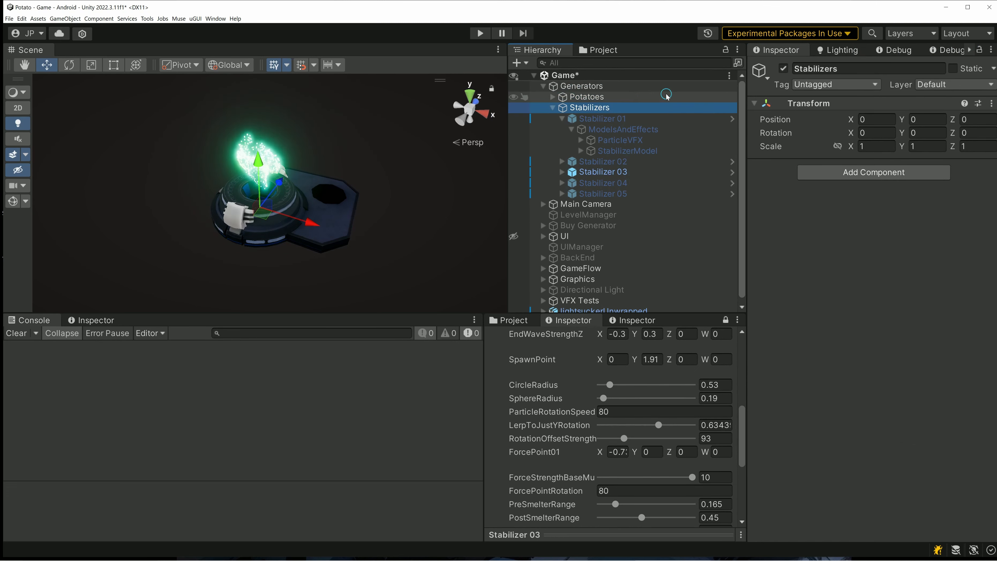
click(783, 68)
- Activate Potato Generator 01 in the Potatoes group and inspect its ring effect up close
click(553, 96)
click(601, 108)
click(783, 69)
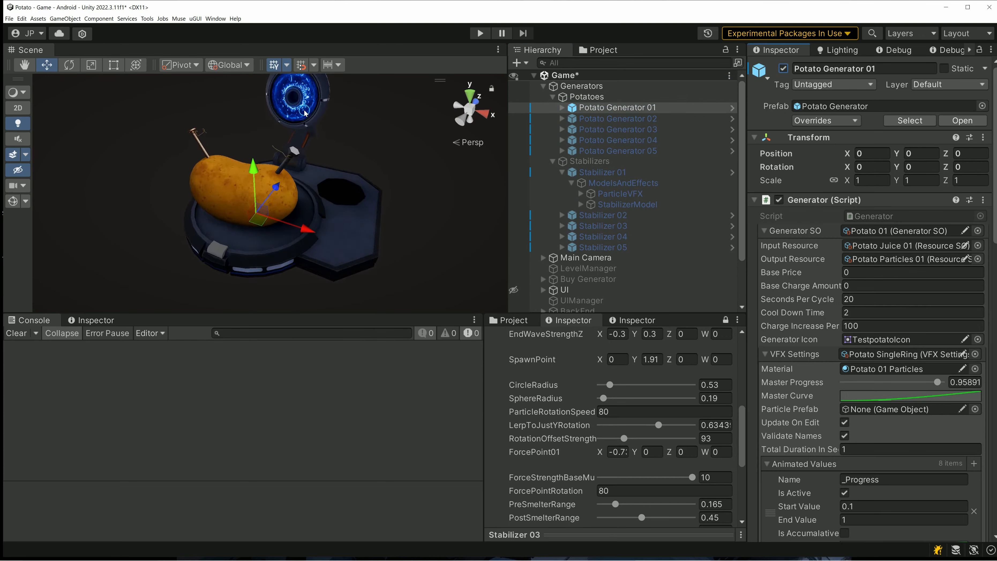
middle_drag(306, 114, 297, 212)
scroll(297, 208, up, 5)
right_drag(328, 289, 332, 273)
middle_drag(331, 273, 327, 197)
scroll(323, 126, down, 6)
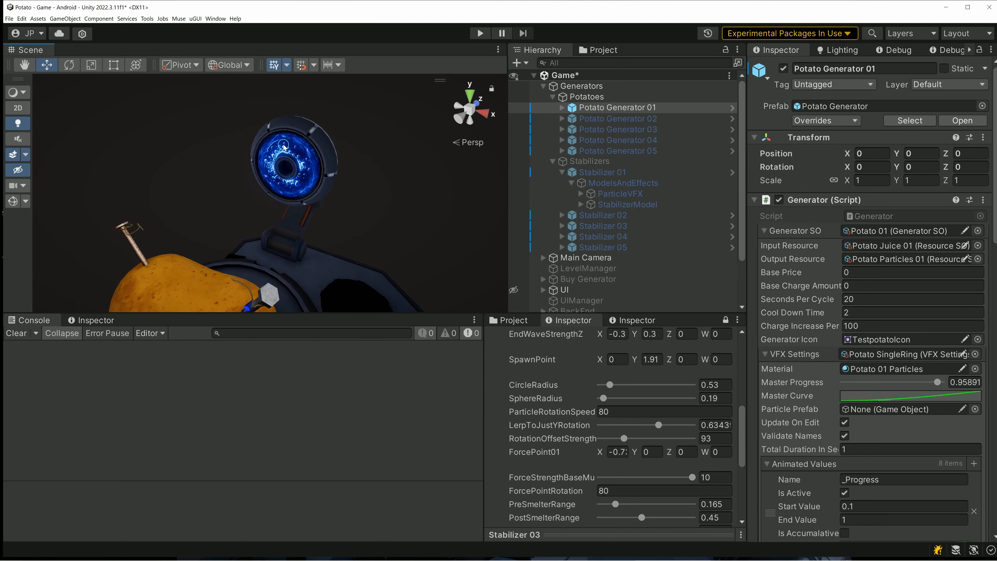
- Deactivate Potato Generator 01 and activate Potato Generator 03 instead
click(783, 69)
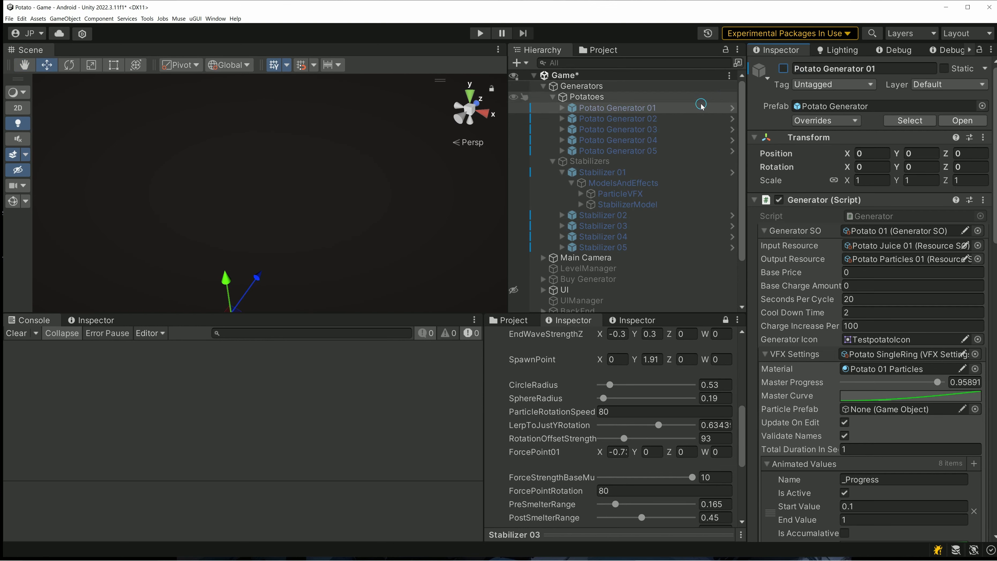
click(658, 126)
click(783, 68)
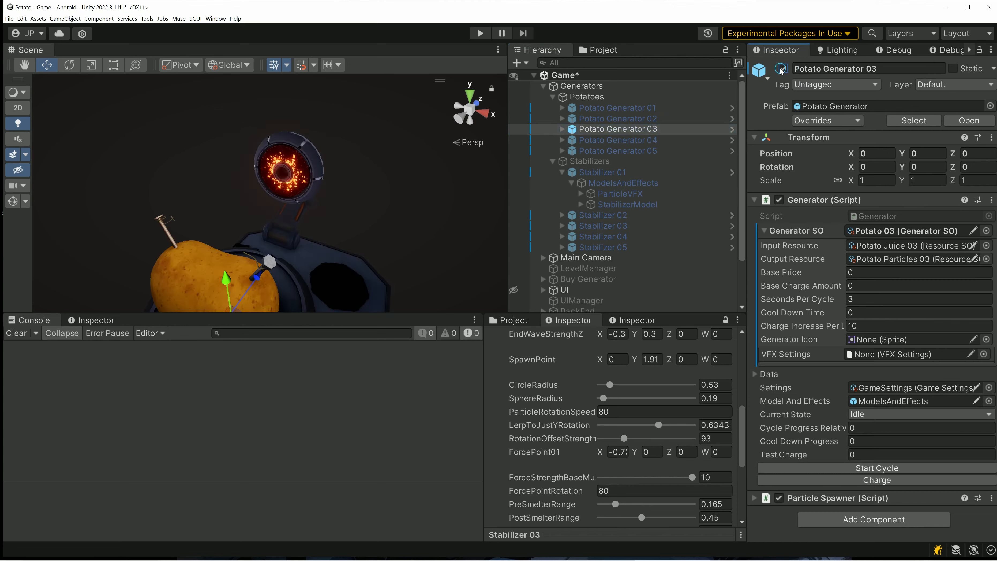
- Activate Potato Generator 02 and switch Potato Generator 03 off and on again to compare their ring effects
click(618, 118)
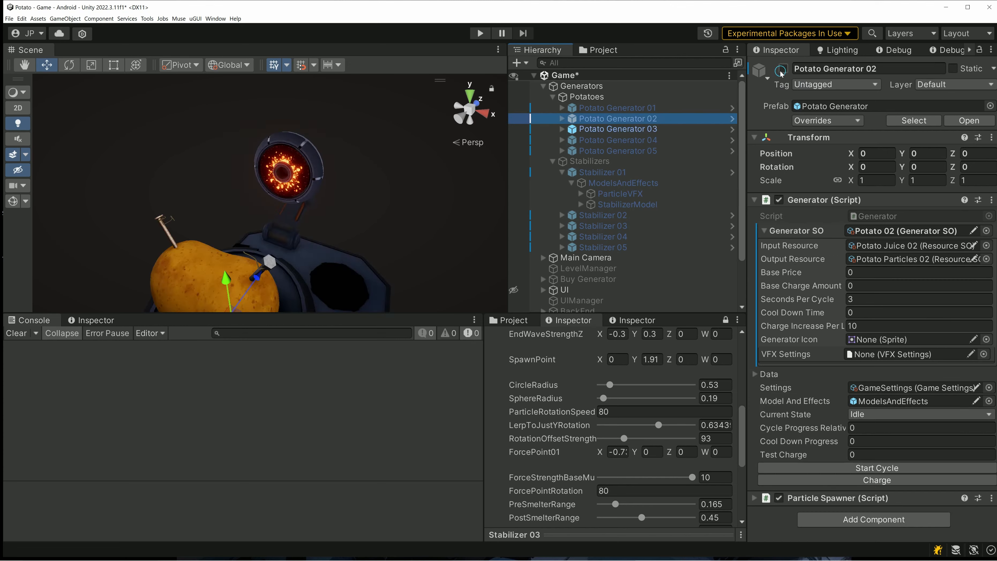
click(783, 69)
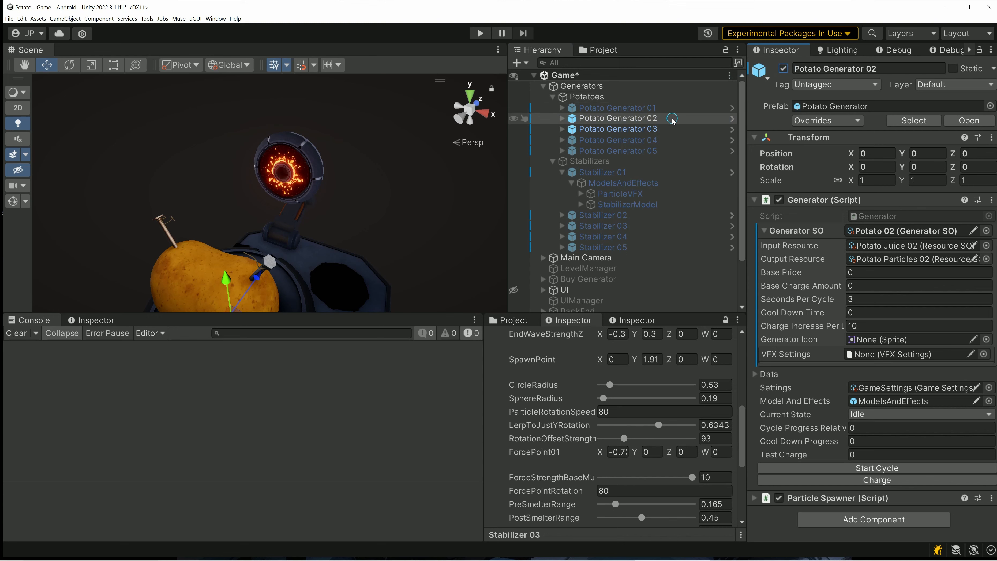
click(675, 126)
click(783, 69)
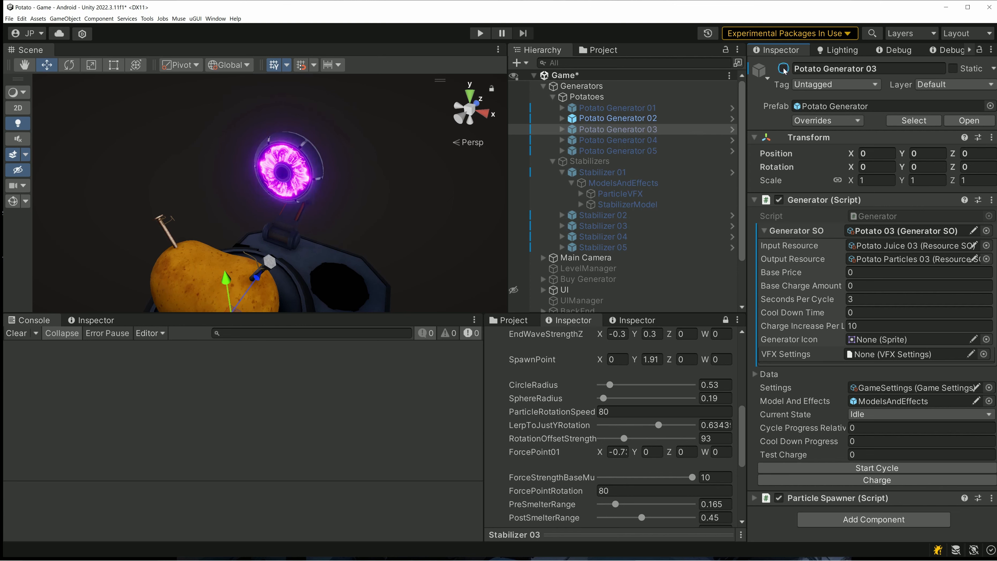
click(784, 70)
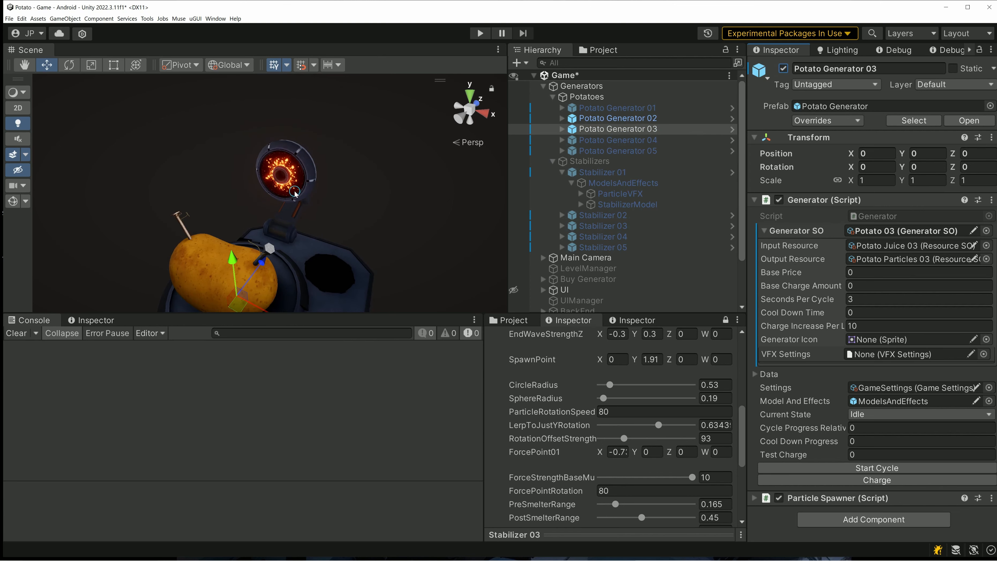
- Go to the ring settings of the FR ElectricRings Purple 1 material and open the VFX Textures > Circular asset folder with a wider thumbnail view
scroll(295, 192, up, 3)
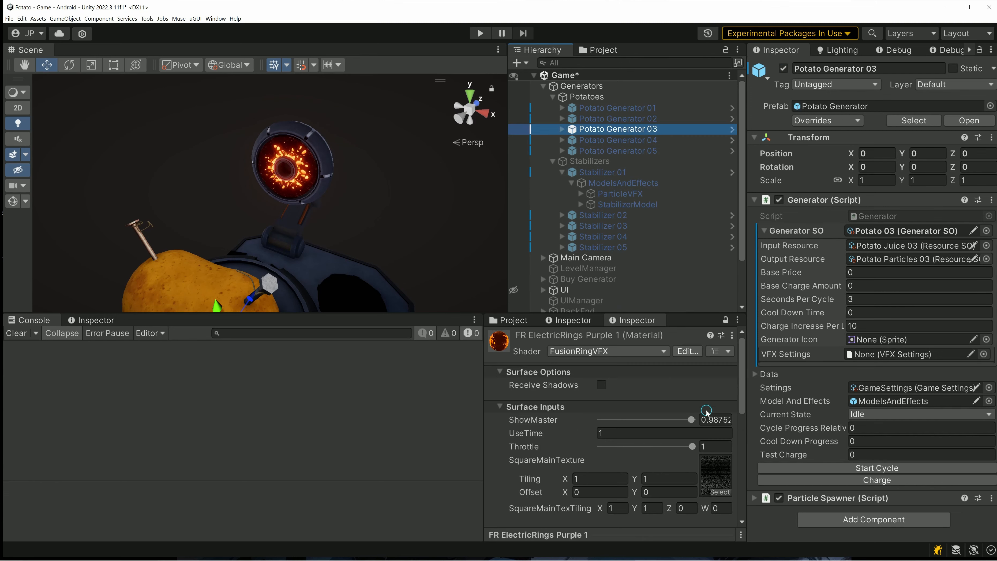
scroll(620, 503, down, 9)
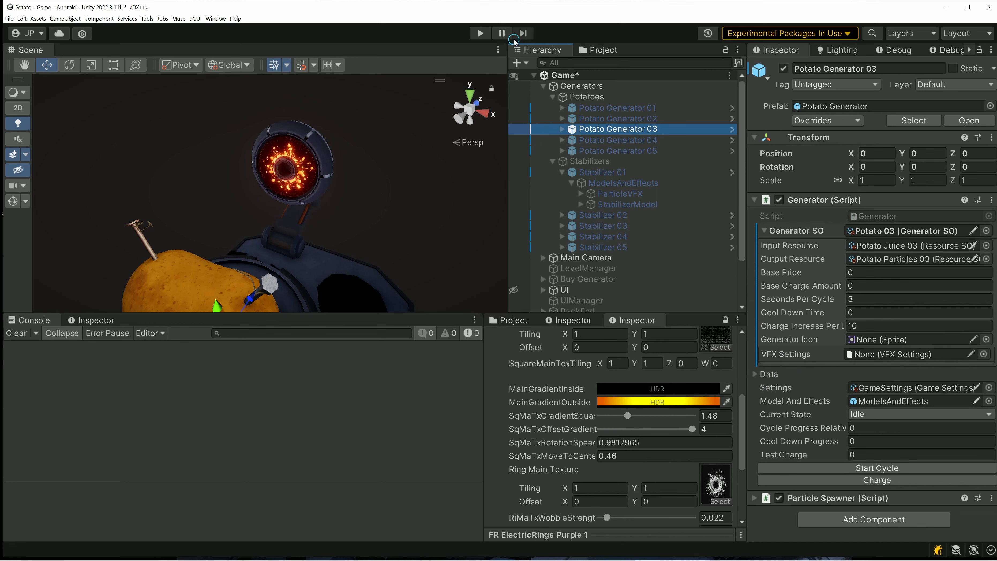
click(603, 52)
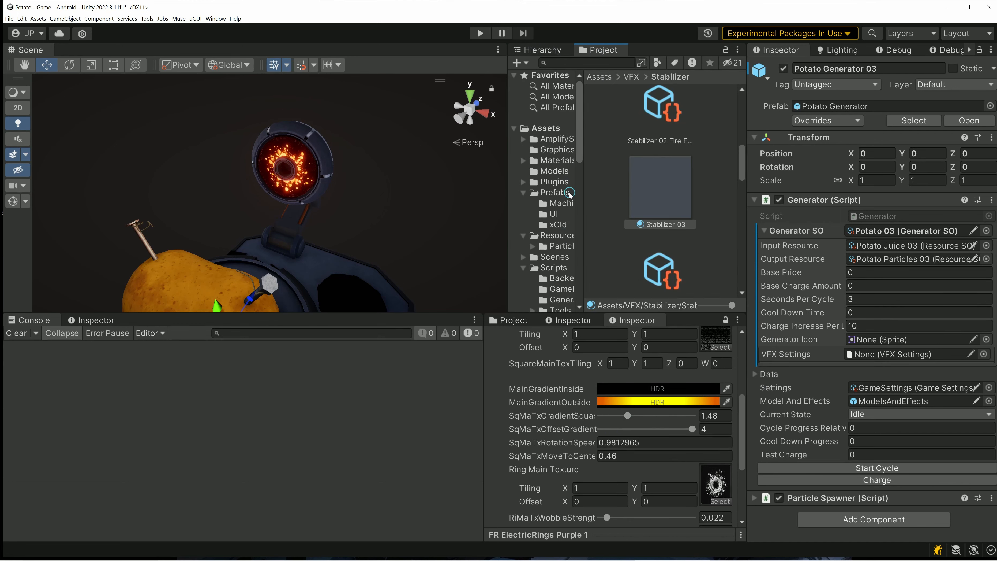
scroll(569, 247, down, 8)
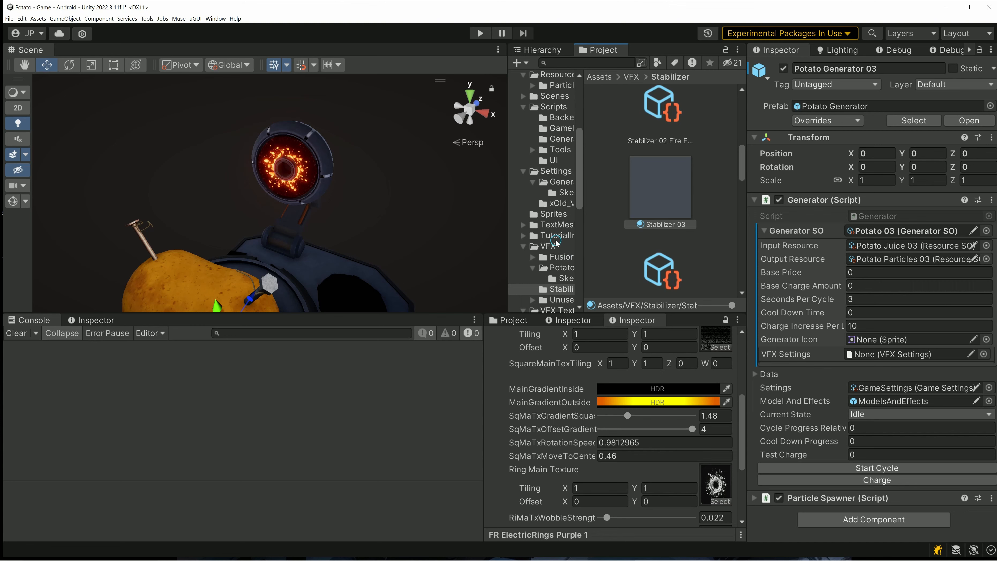
click(547, 246)
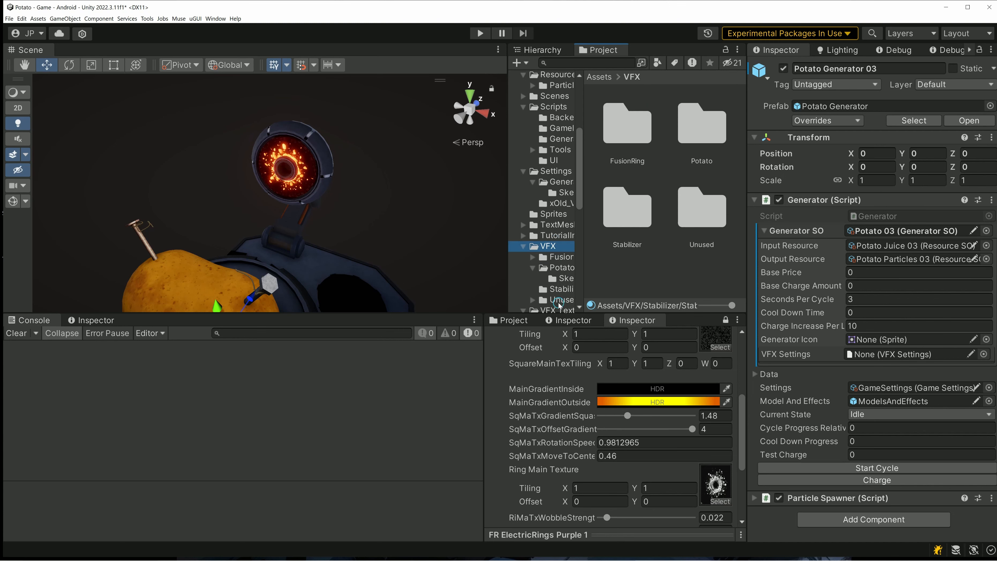
scroll(561, 243, down, 2)
click(562, 281)
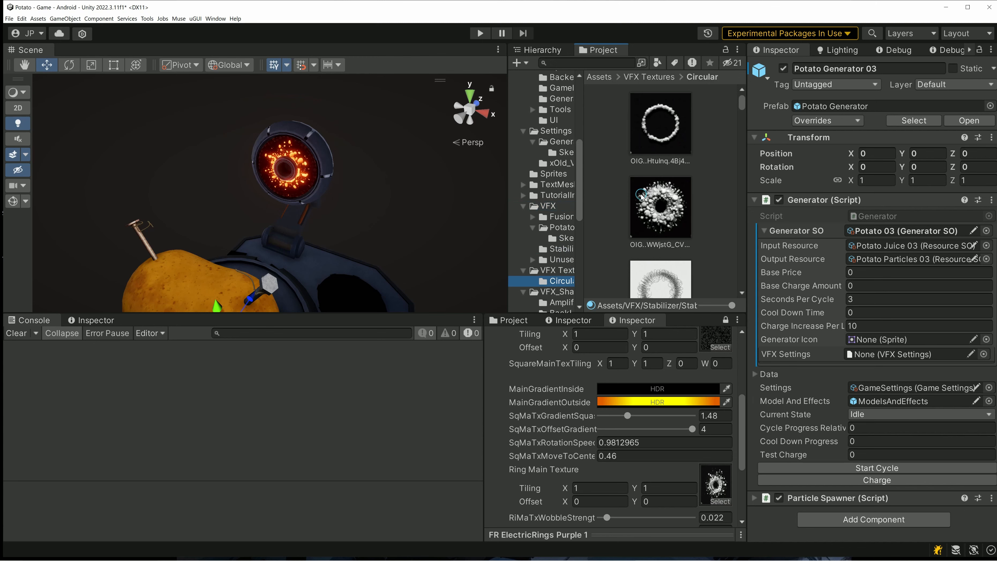
drag(584, 239, 560, 240)
- Try the splattered OIG.F6nIrOax5 circular texture as the material's Ring Main Texture
scroll(676, 210, down, 5)
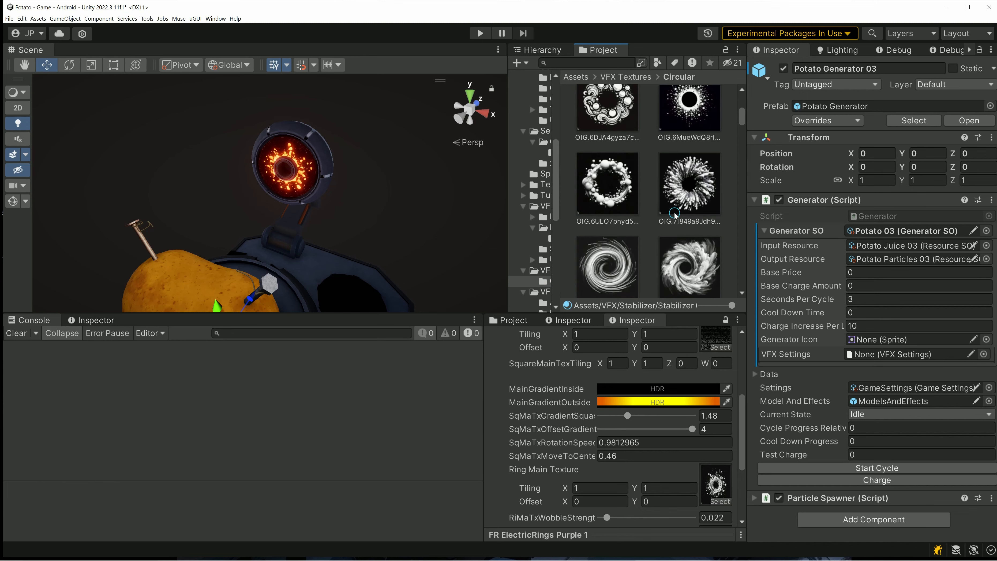
scroll(670, 225, down, 3)
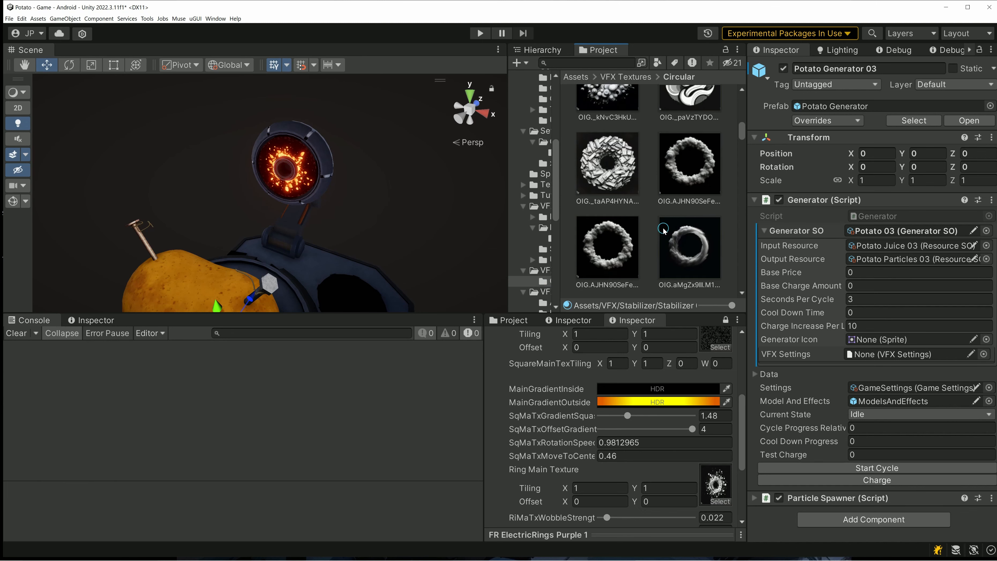
scroll(665, 224, down, 5)
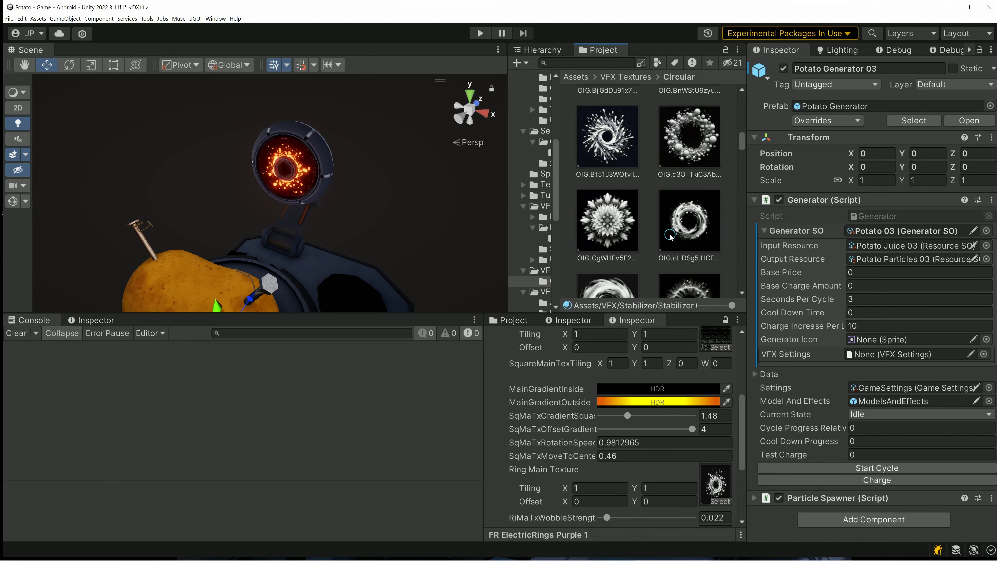
scroll(670, 235, down, 4)
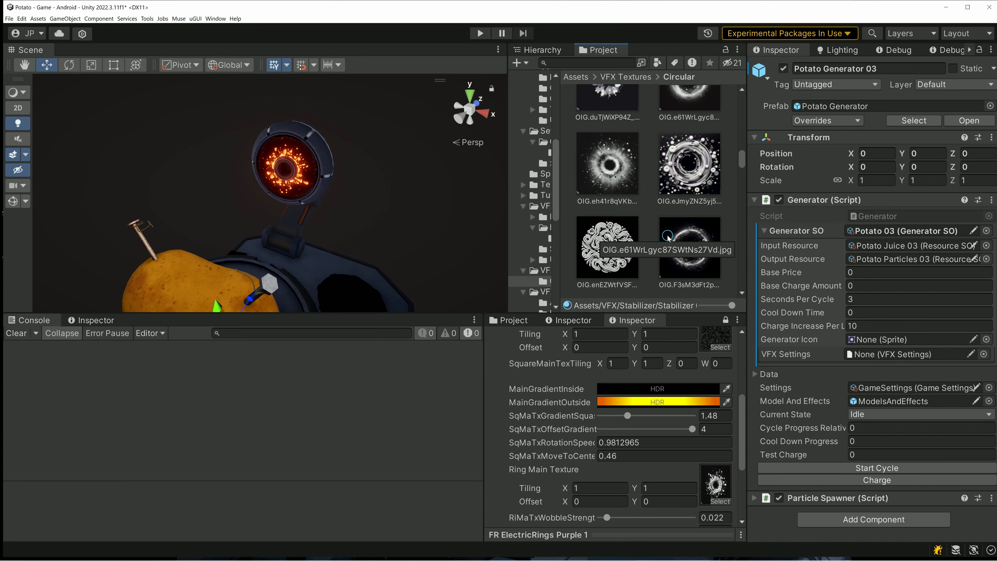
drag(687, 202, 716, 513)
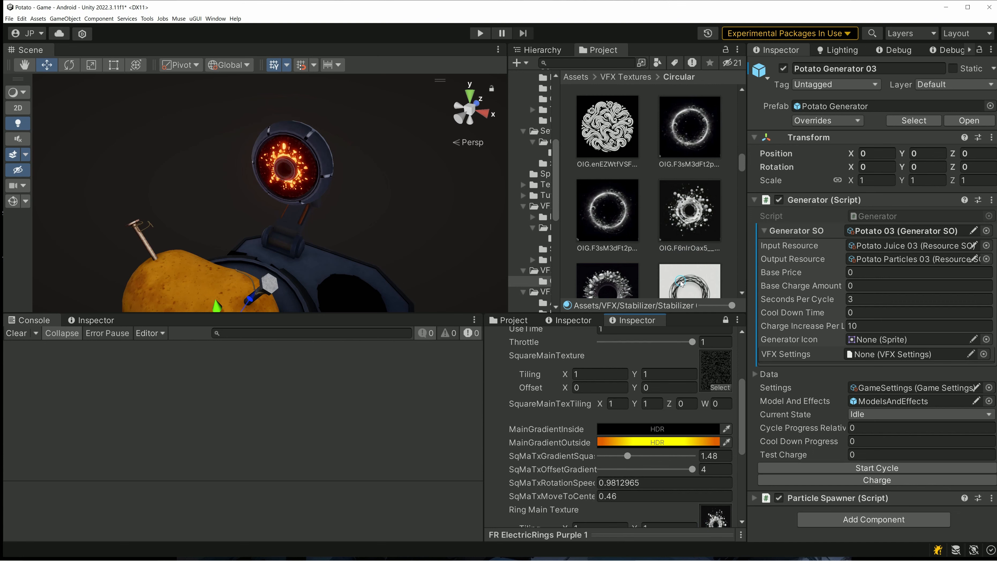
- Try the spiky OIG.F7za53Wx texture and the bubbly OIG.fgtNf2U5tu8 texture as the Ring Main Texture
scroll(613, 254, down, 2)
drag(620, 247, 713, 519)
scroll(628, 216, down, 4)
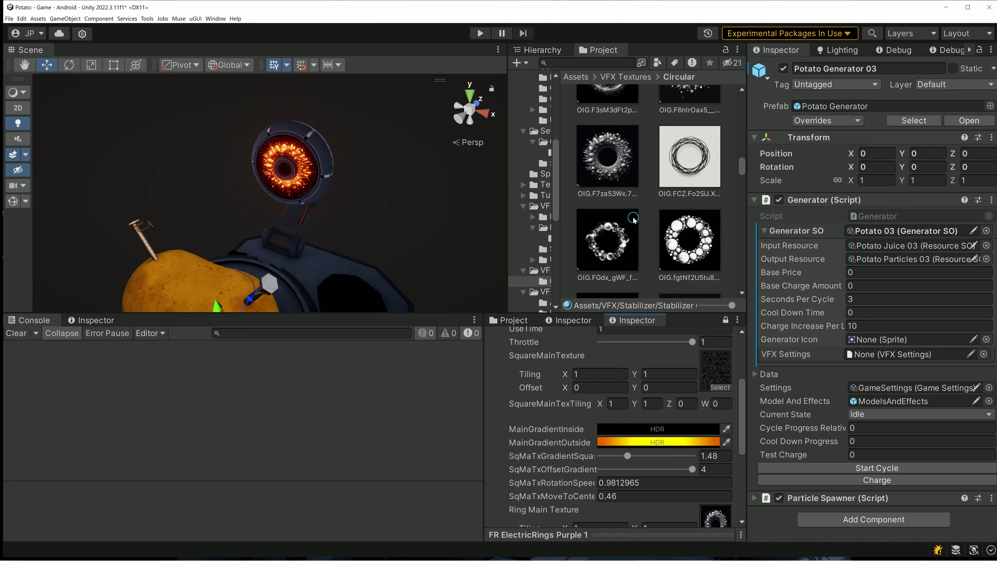
drag(681, 169, 722, 526)
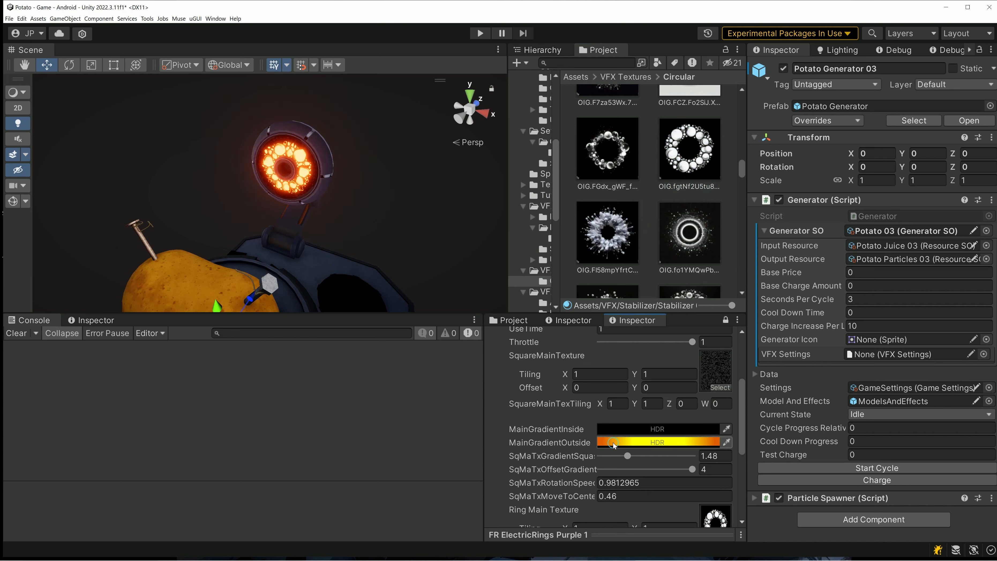
- Set the ring texture's wobble strength to 0.118, wobble scale to 1.16 and wobble speed to -0.1
scroll(628, 455, down, 5)
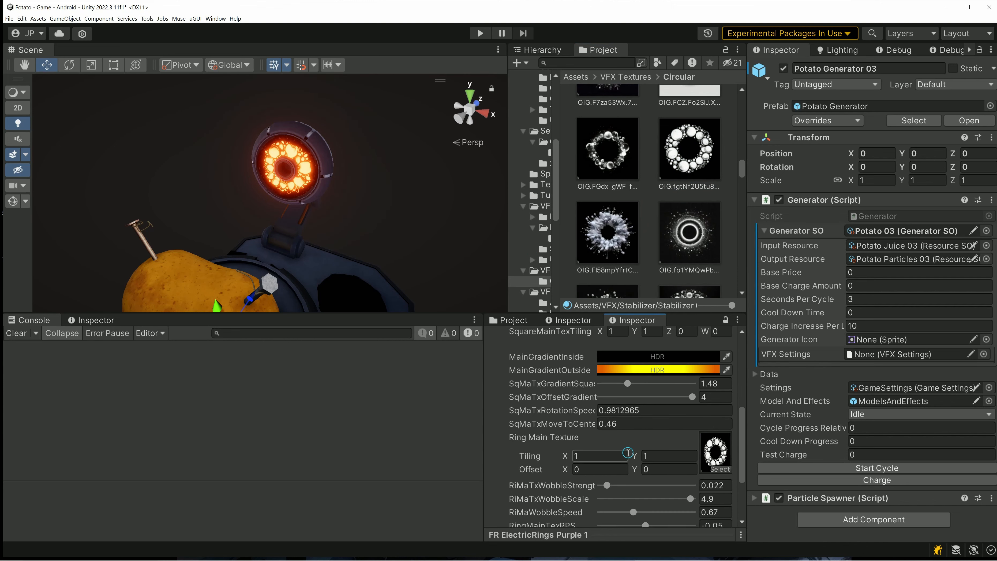
drag(610, 451, 636, 449)
click(667, 462)
- Replace the Ring Main Texture with the concentric OIG.fo1YMQwPb texture, followed by the thin-ringed OIG.GK9p46cLm texture
scroll(656, 227, down, 2)
drag(689, 192, 718, 447)
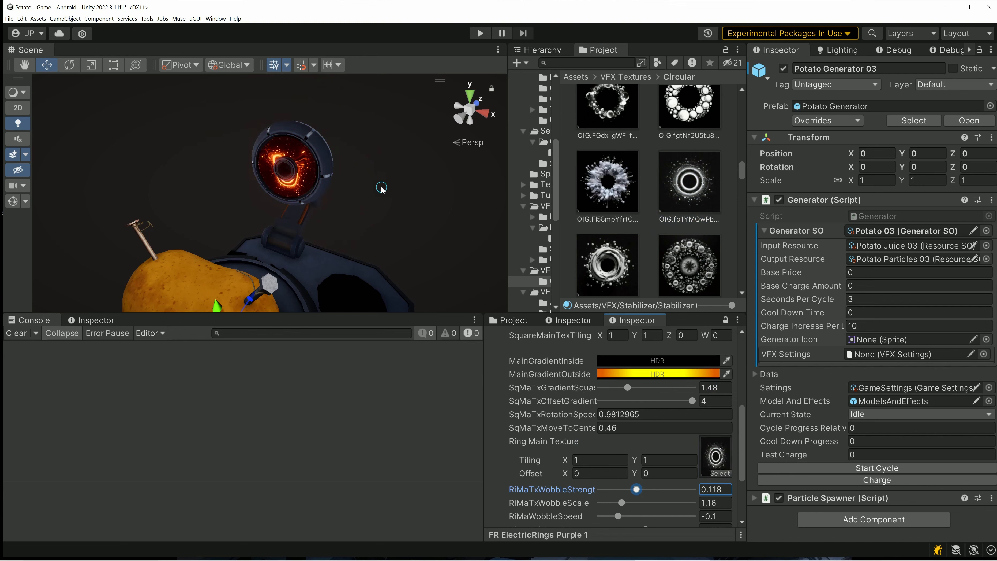
scroll(604, 196, down, 2)
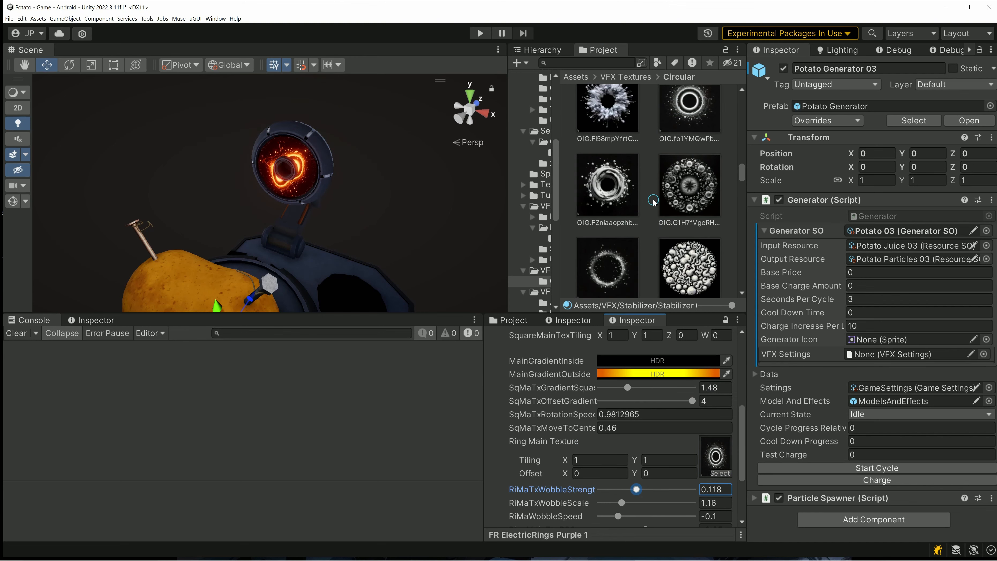
scroll(616, 260, down, 1)
drag(617, 258, 714, 490)
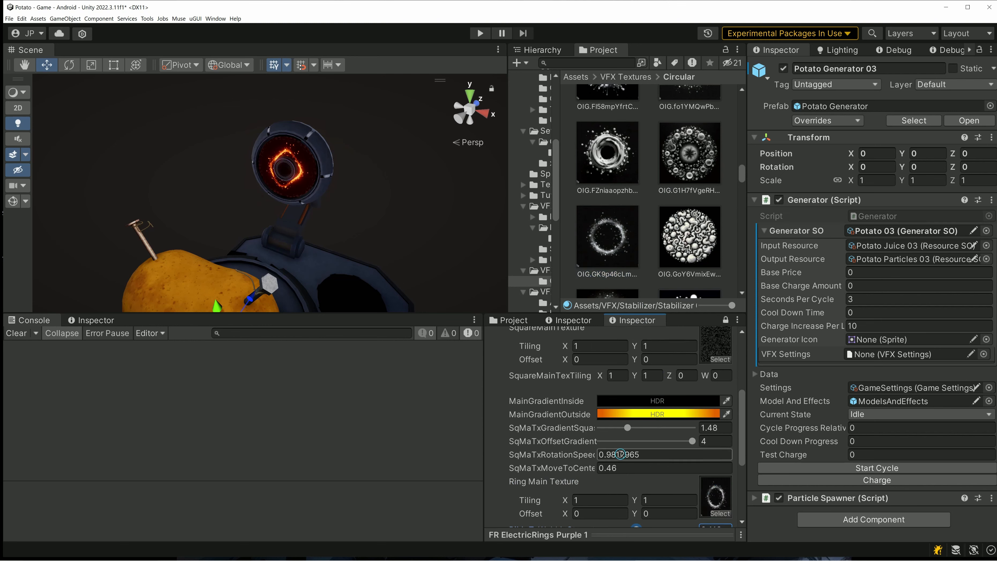
- Increase the ring material's RingMainTexRPS to 1.39
scroll(679, 431, down, 2)
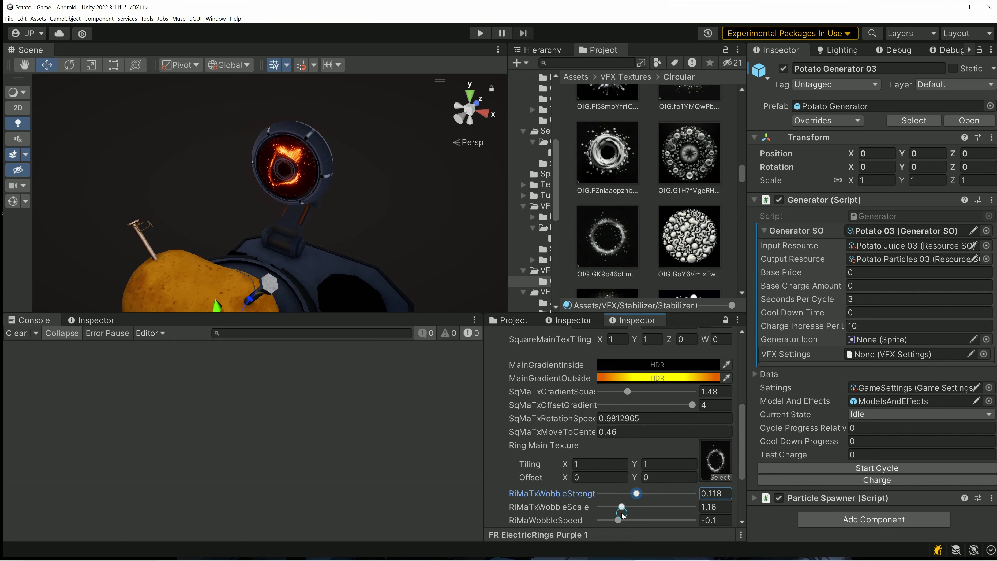
scroll(624, 511, down, 2)
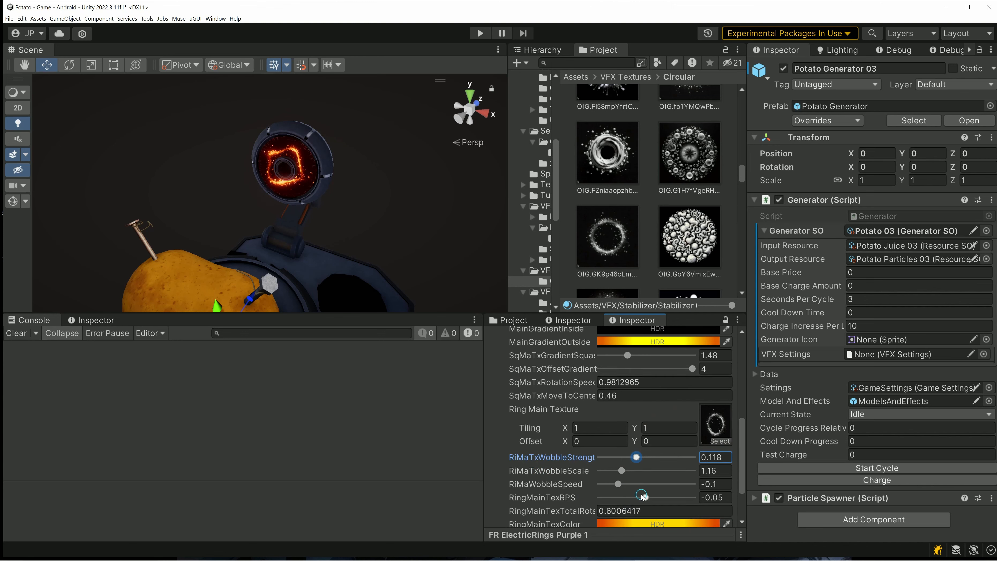
drag(645, 496, 668, 497)
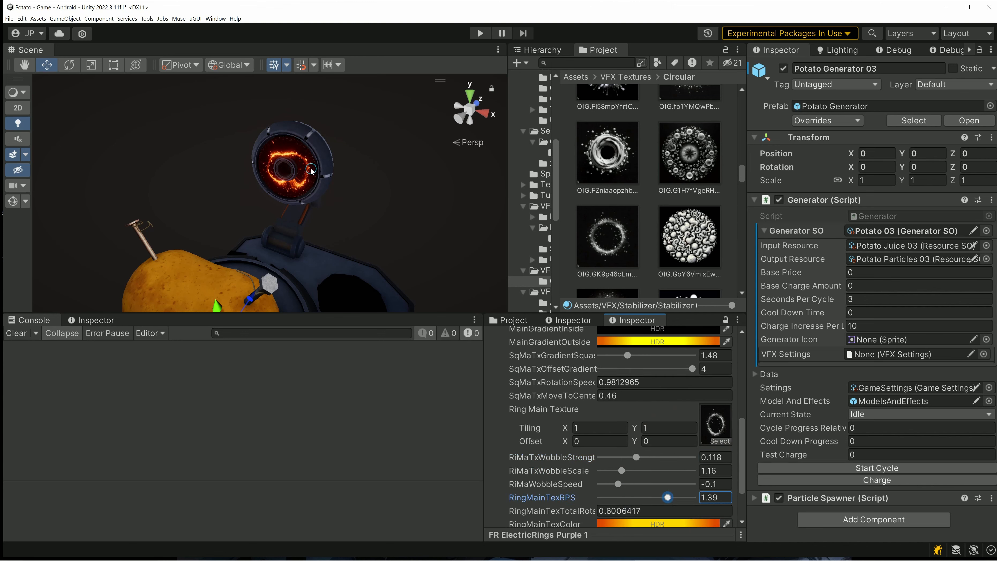
- Try the dirtWithSpray texture from the VFX Textures folder as the ring material's SquareMainTexture
scroll(711, 383, up, 3)
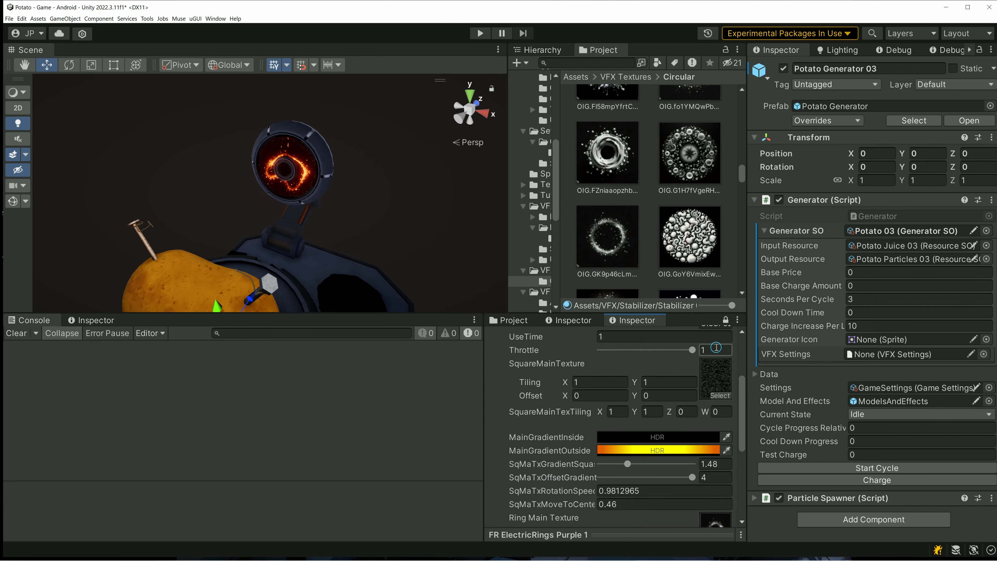
click(711, 383)
scroll(606, 200, up, 5)
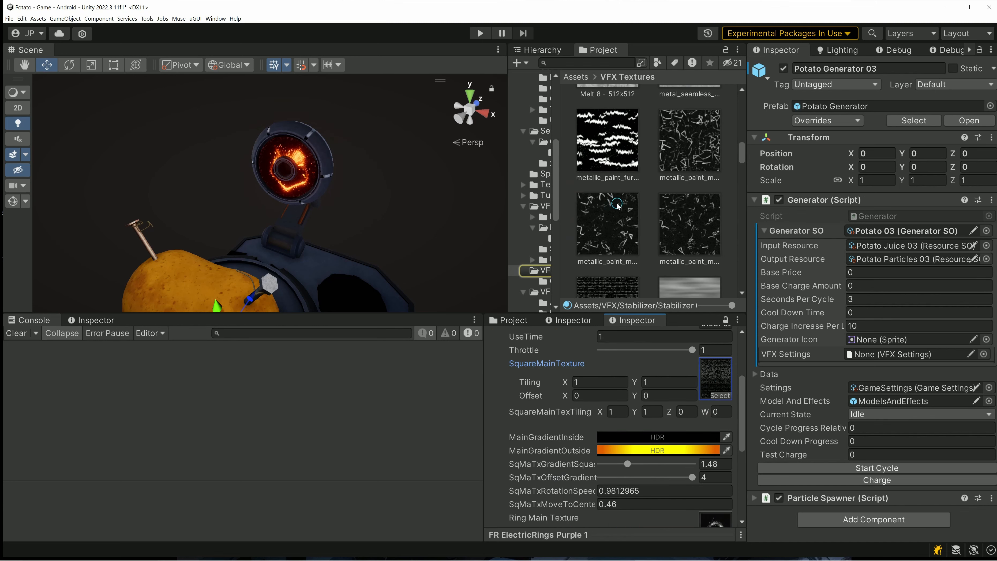
scroll(648, 220, up, 4)
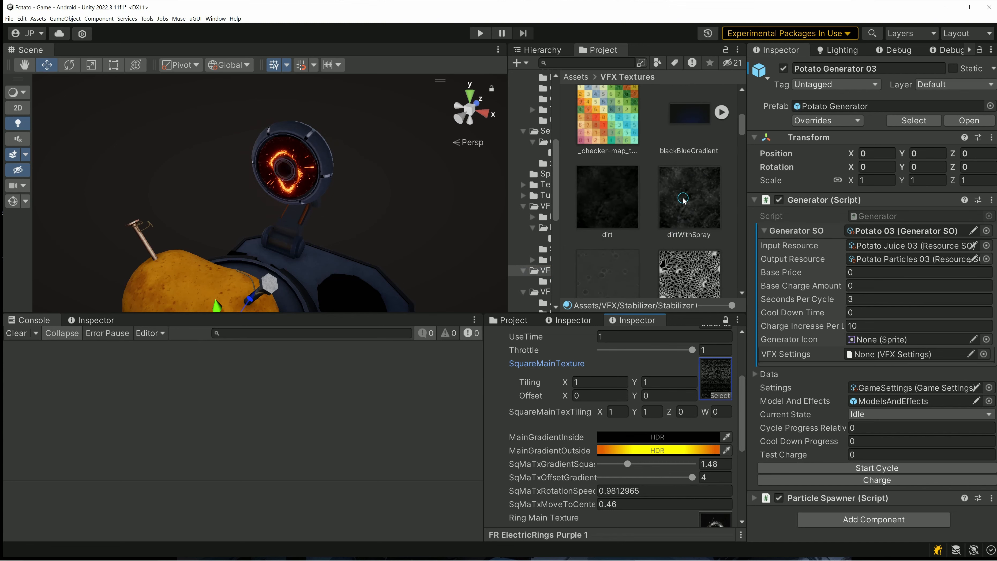
drag(683, 199, 722, 355)
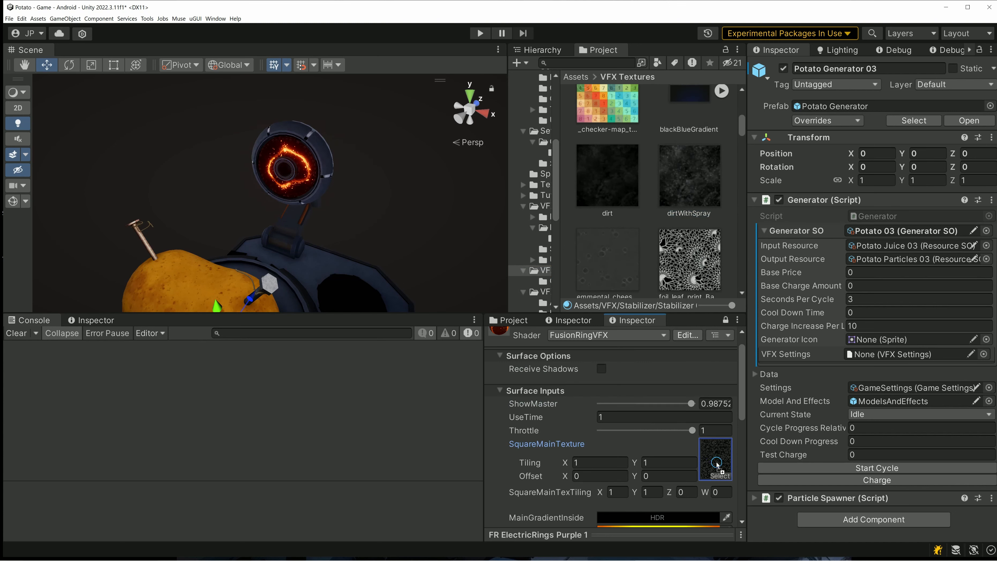
scroll(714, 461, down, 3)
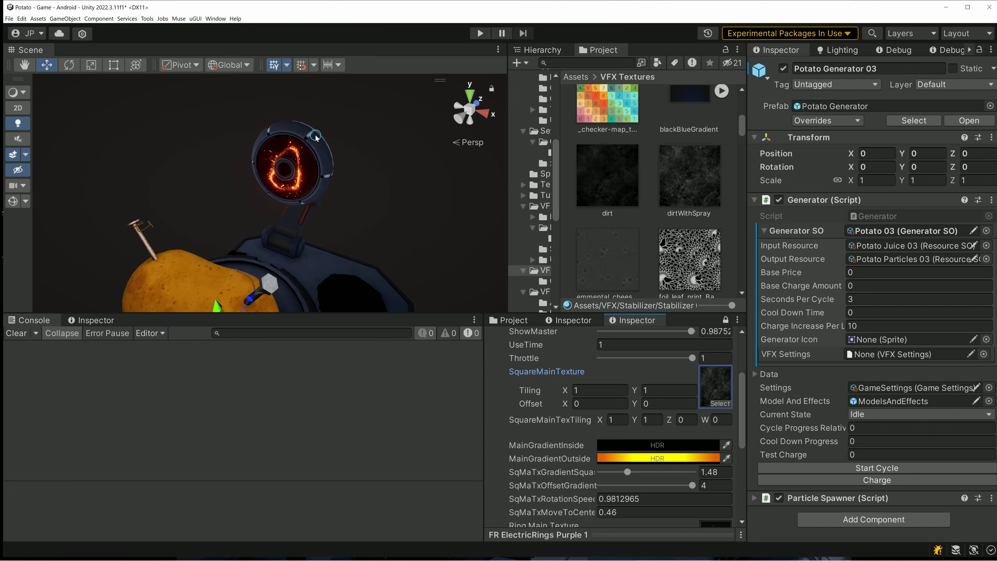
scroll(629, 475, down, 3)
scroll(628, 473, up, 6)
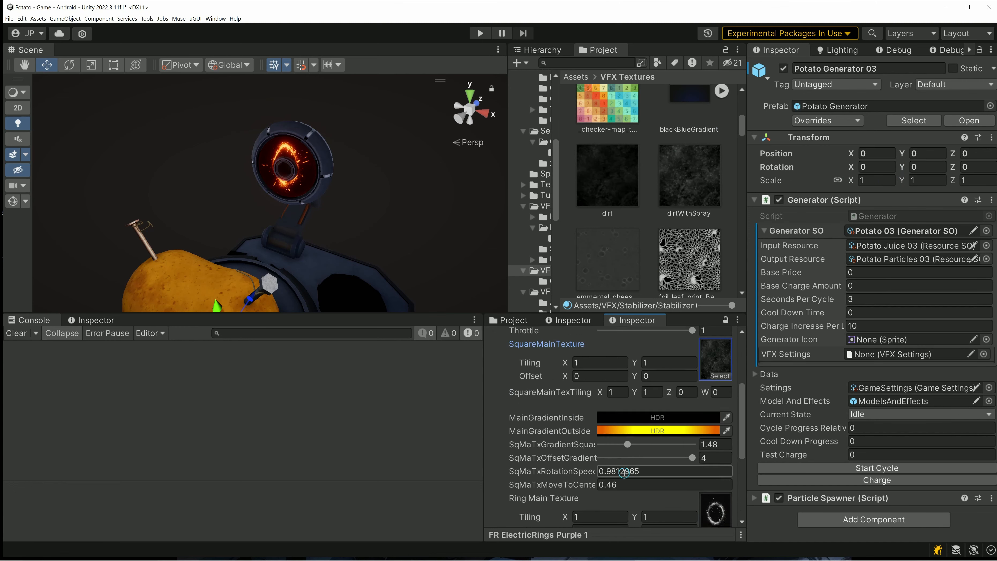
scroll(628, 474, up, 1)
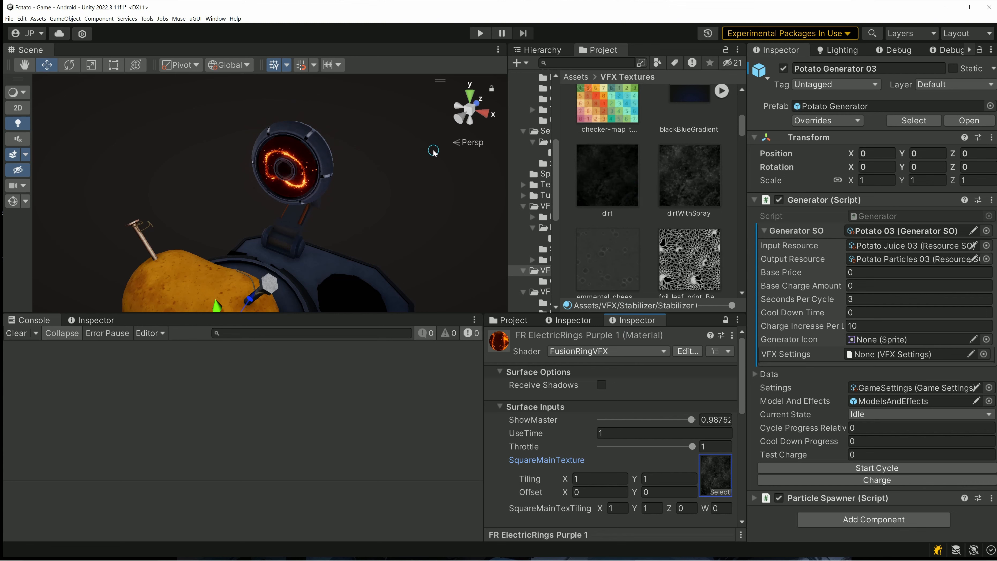
- Replace the SquareMainTexture with the cell-like foil_leaf_print texture, followed by a wavy 3D_Animation_Sty texture
scroll(312, 185, down, 3)
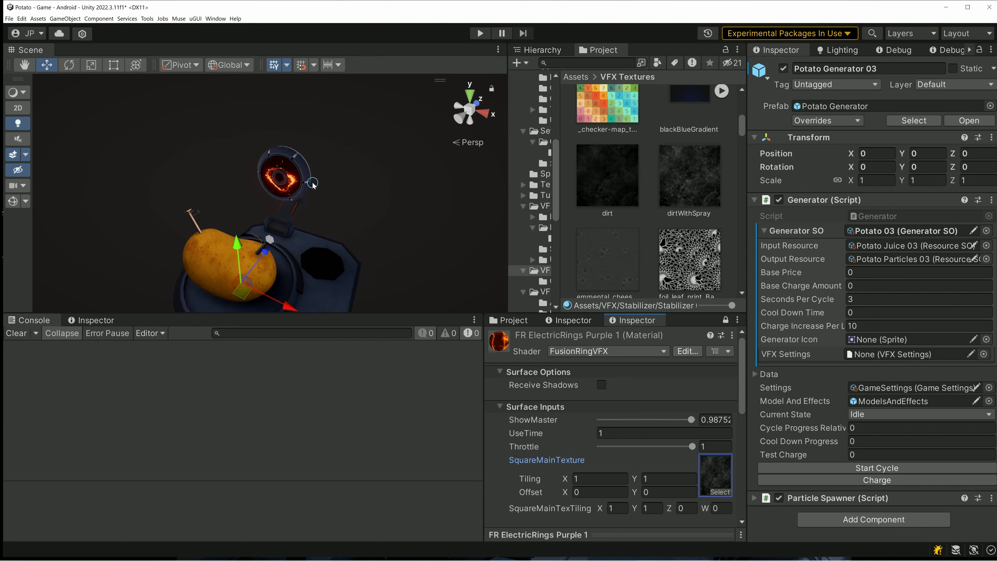
middle_drag(308, 207, 274, 178)
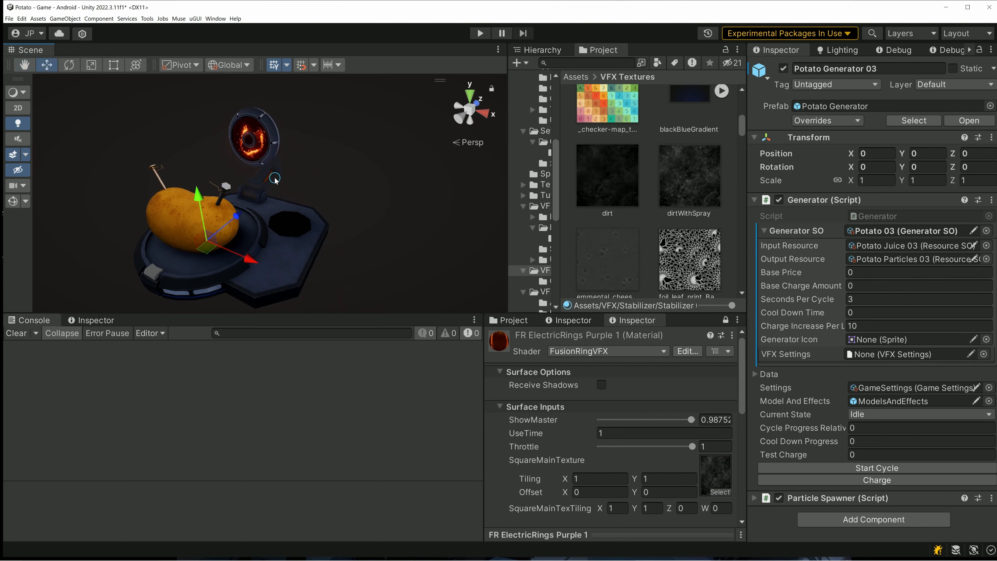
drag(692, 203, 713, 476)
scroll(649, 192, up, 10)
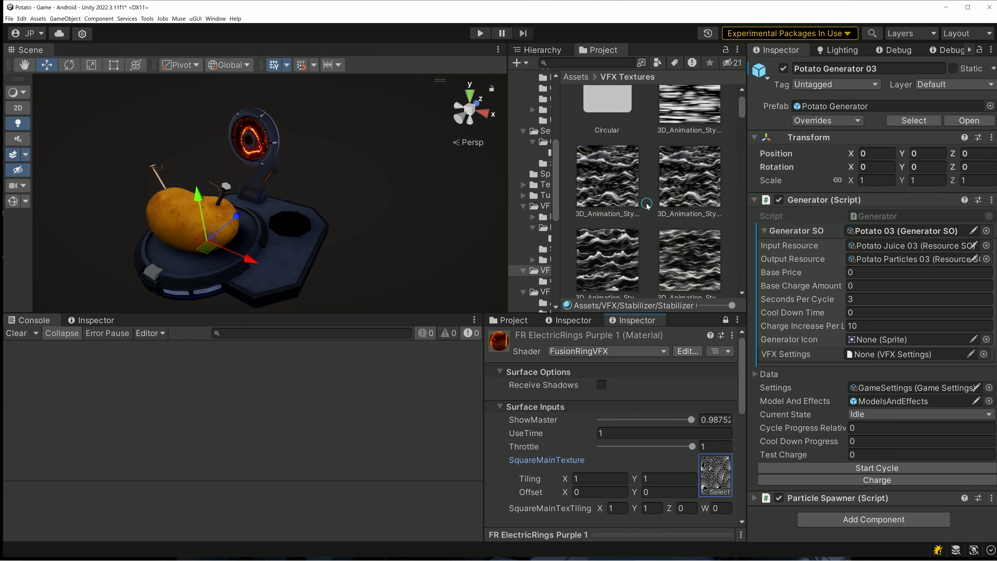
drag(606, 218, 710, 467)
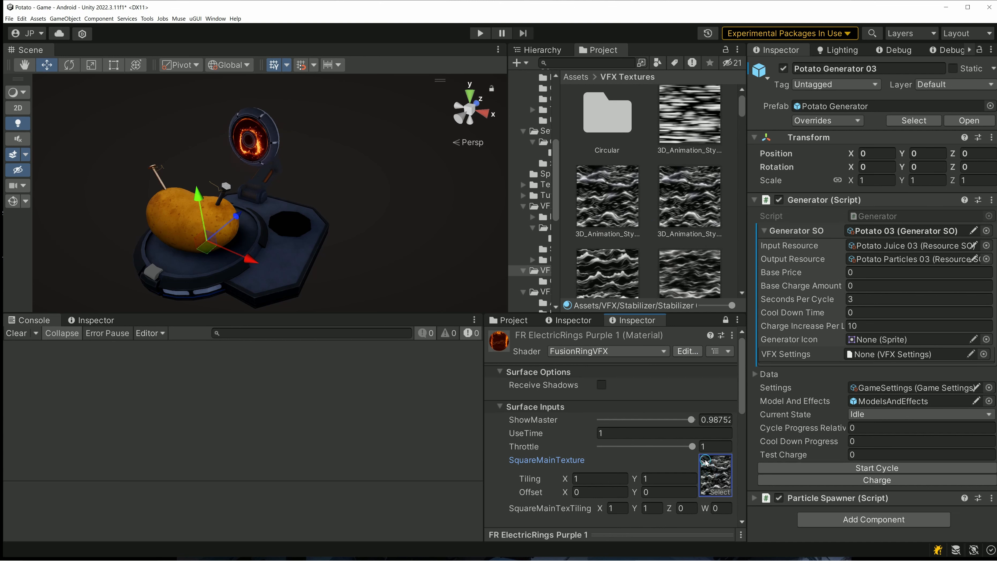